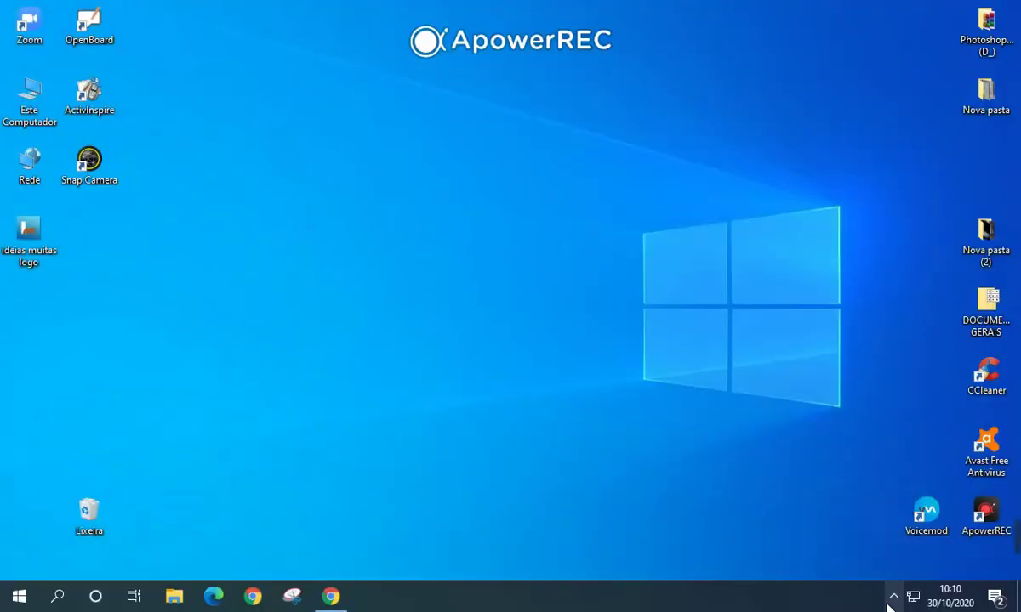
# Step: Check the background apps, then launch Snap Camera and proceed past the unsupported GPU warning
pyautogui.click(894, 598)
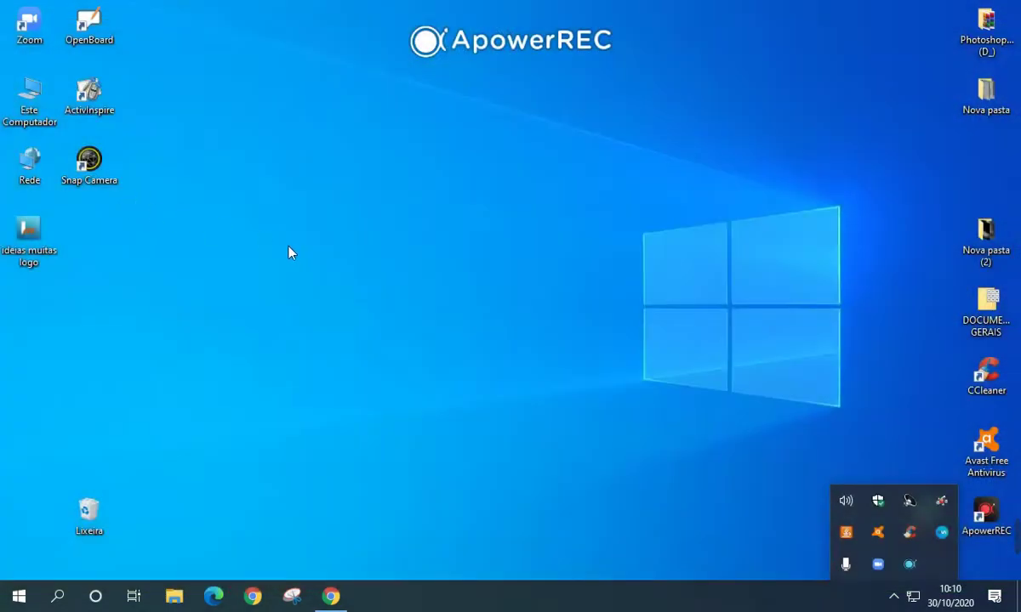
pyautogui.click(289, 252)
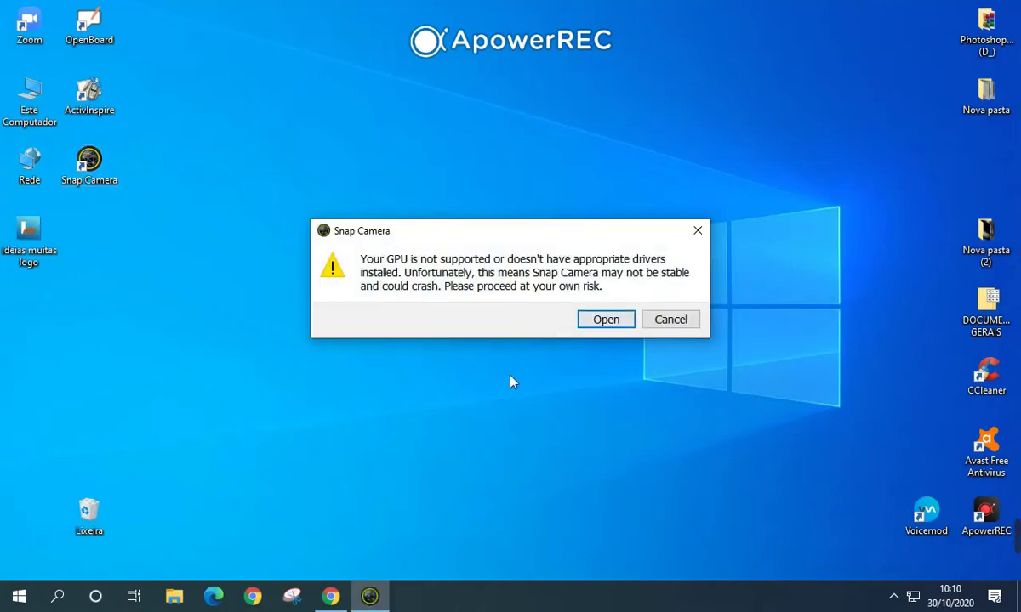
pyautogui.click(600, 321)
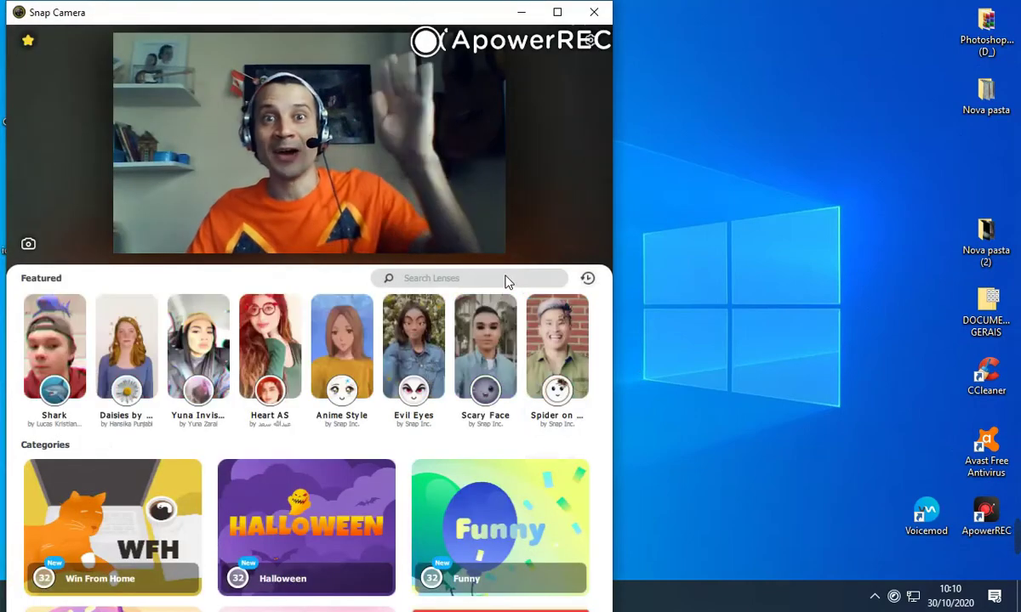
# Step: Open the Halloween lens category in Snap Camera, then apply the Pumpkin Head lens from the favourites
pyautogui.click(306, 527)
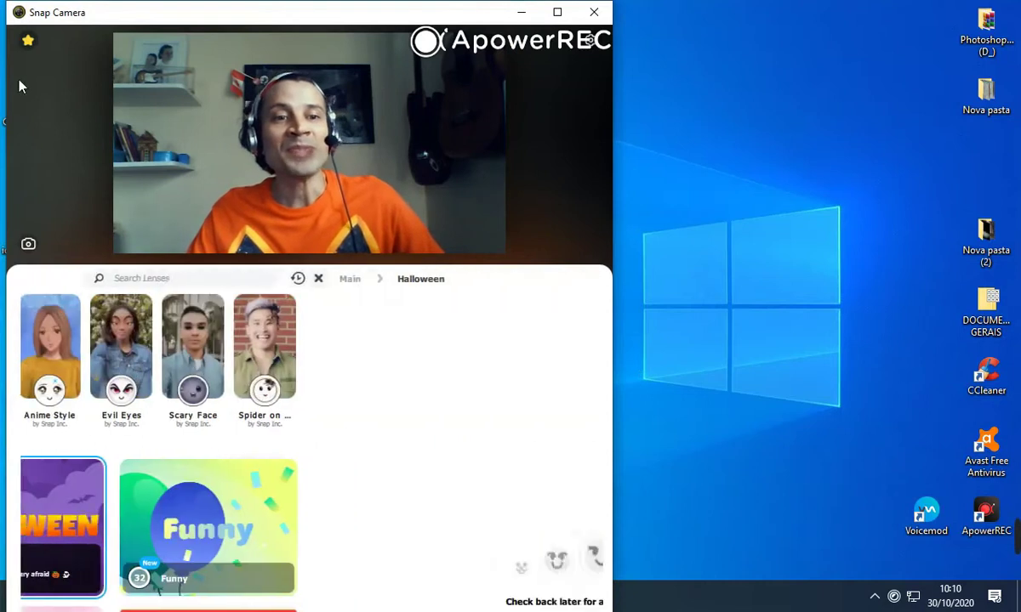
pyautogui.click(28, 40)
pyautogui.click(195, 416)
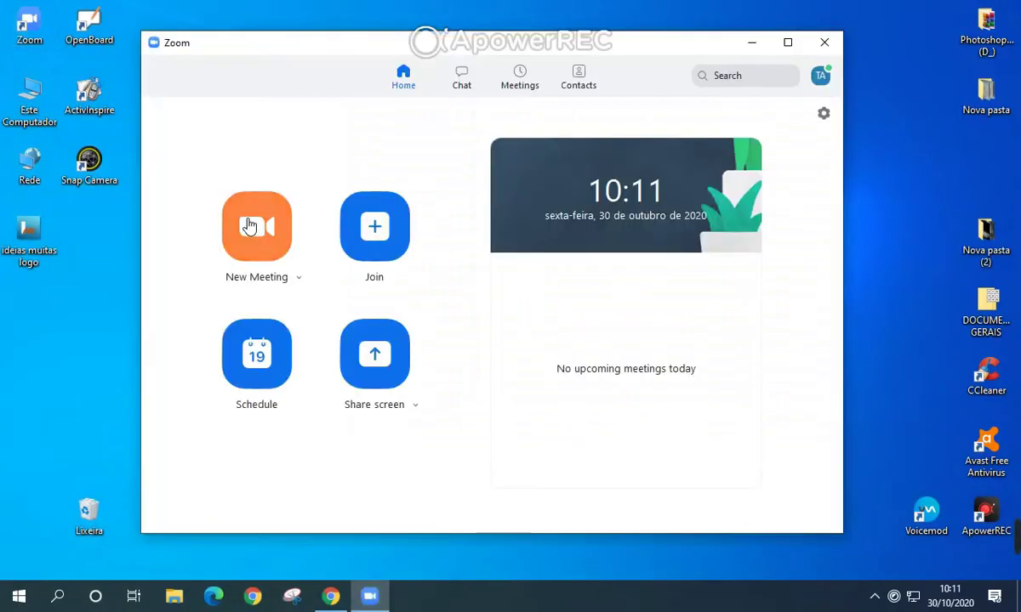
# Step: Start a new Zoom meeting in a maximized window and join it with computer audio
pyautogui.click(249, 226)
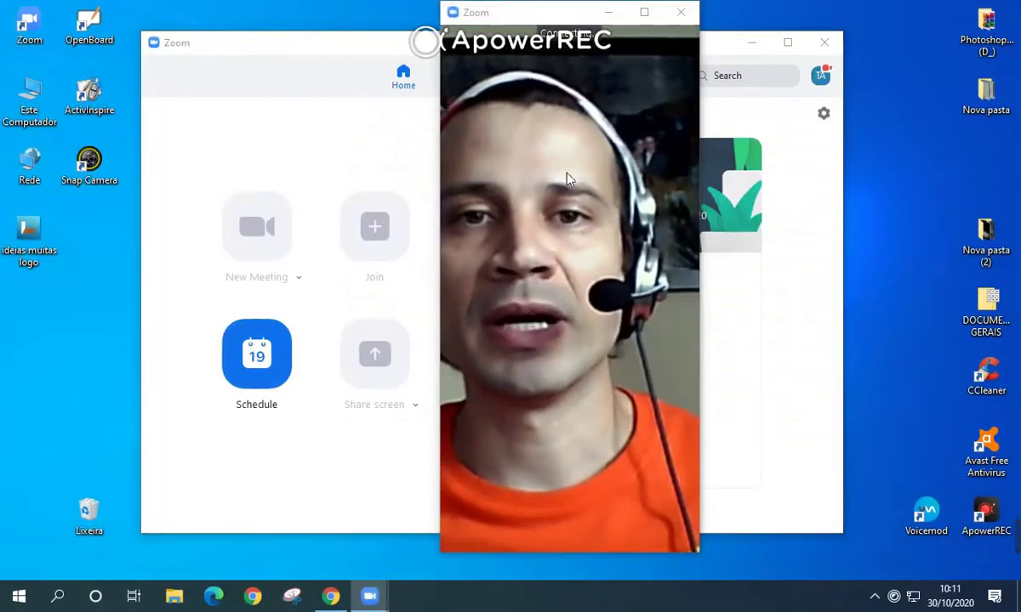
pyautogui.click(644, 14)
pyautogui.click(514, 253)
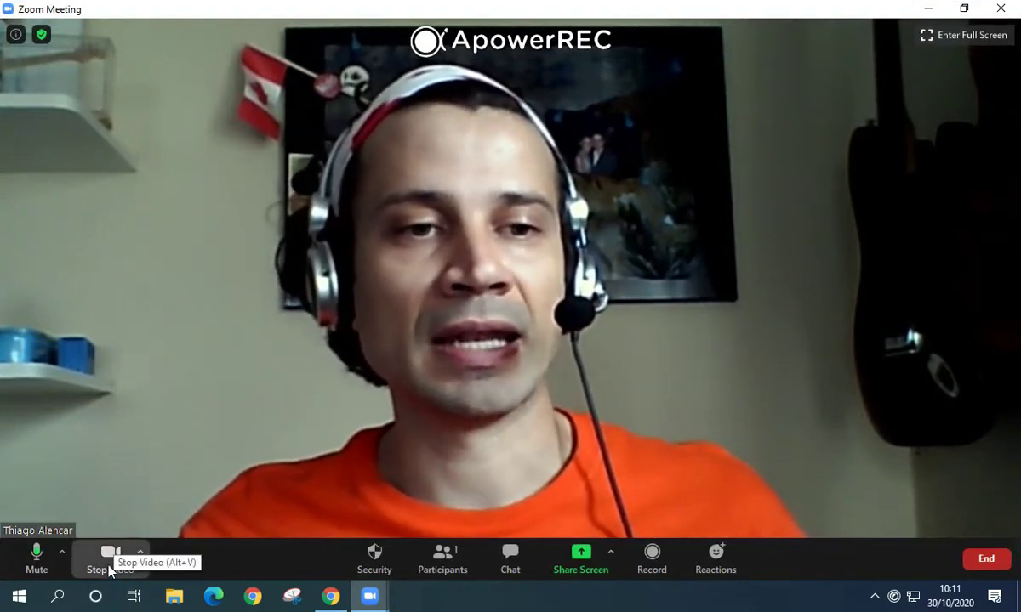
# Step: Set Snap Camera as the video source of the Zoom meeting
pyautogui.click(109, 571)
pyautogui.click(118, 568)
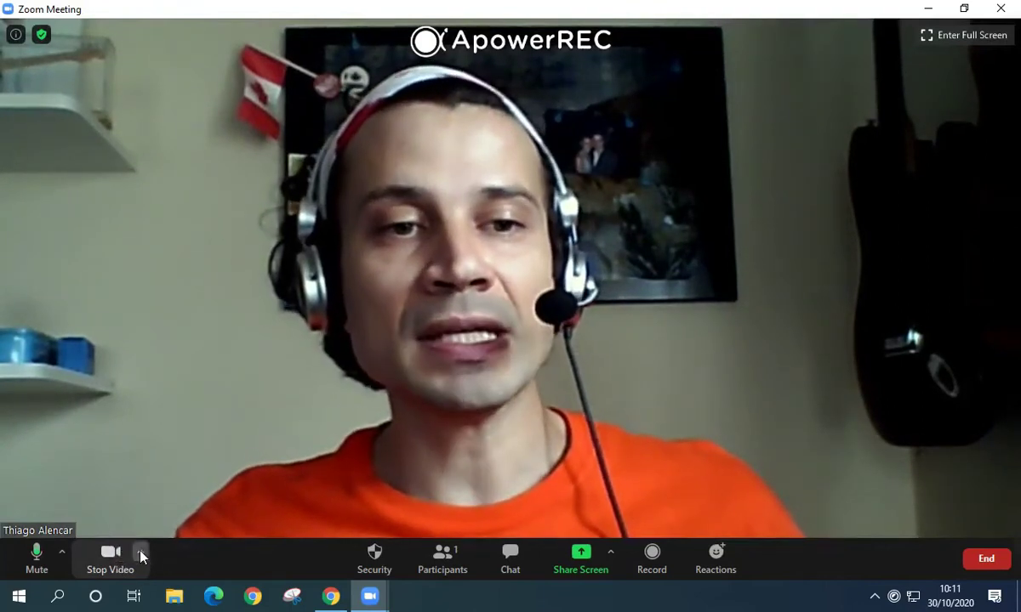
pyautogui.click(140, 552)
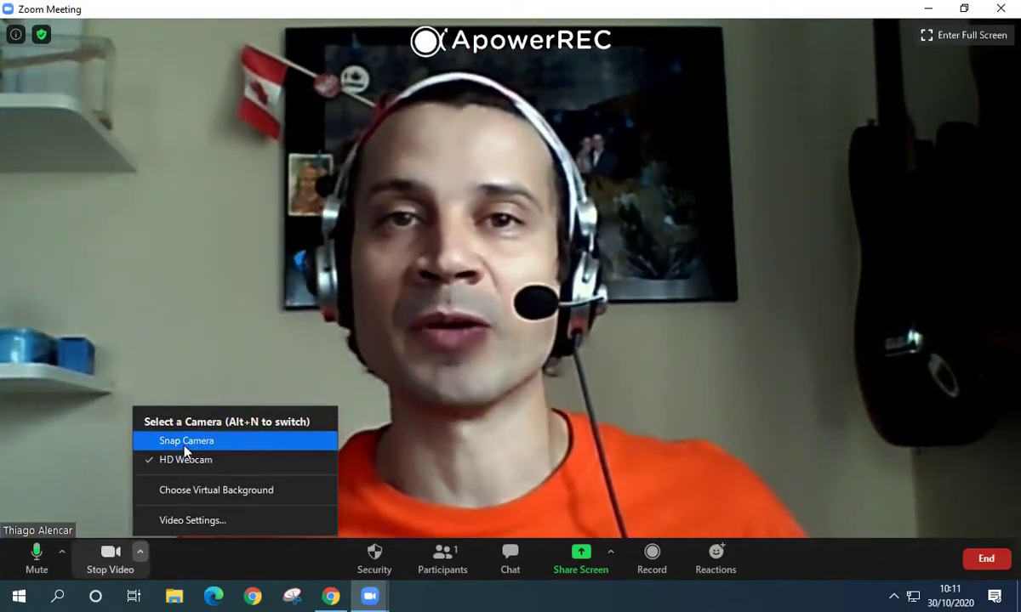
pyautogui.click(186, 441)
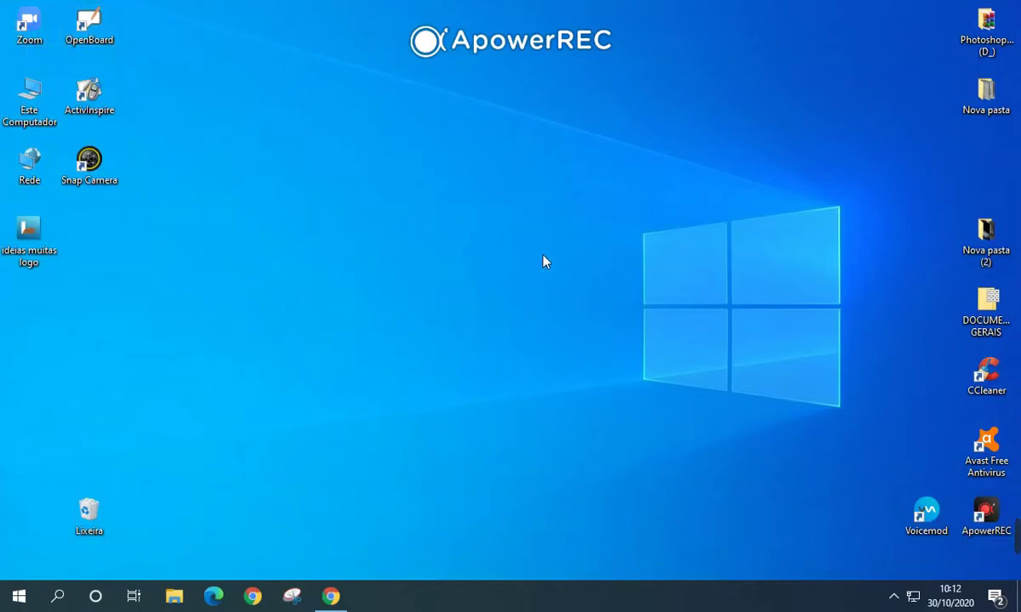
# Step: Reopen Zoom, start another new meeting in a maximized window and join with computer audio
pyautogui.doubleClick(30, 35)
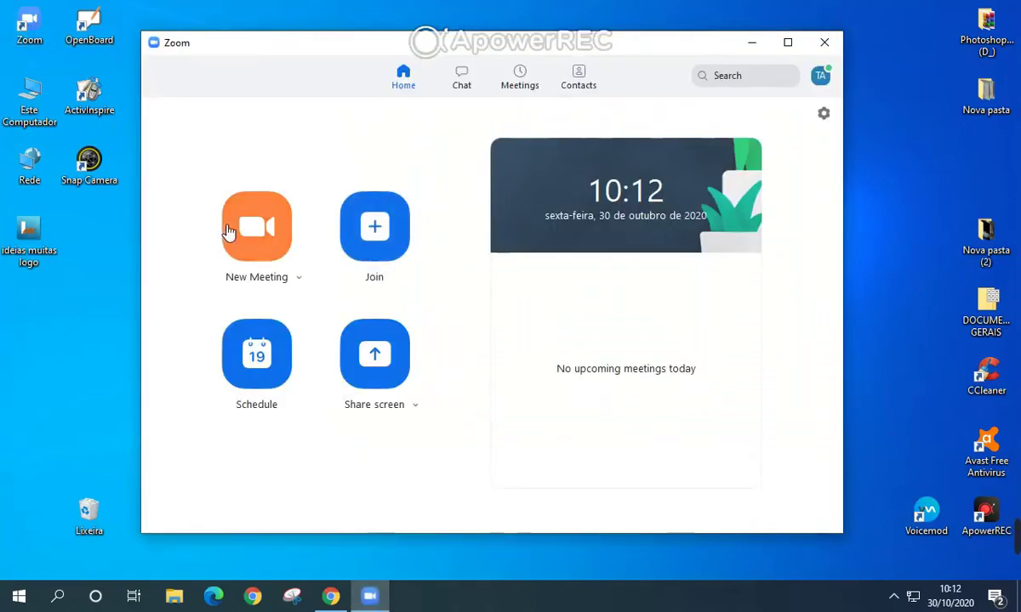
pyautogui.click(259, 234)
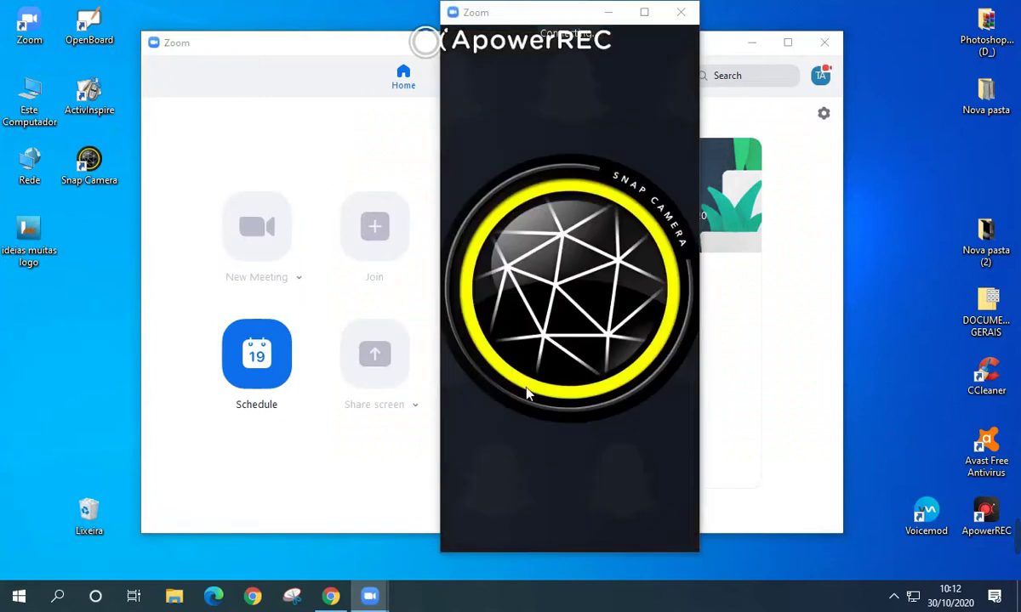
pyautogui.click(645, 14)
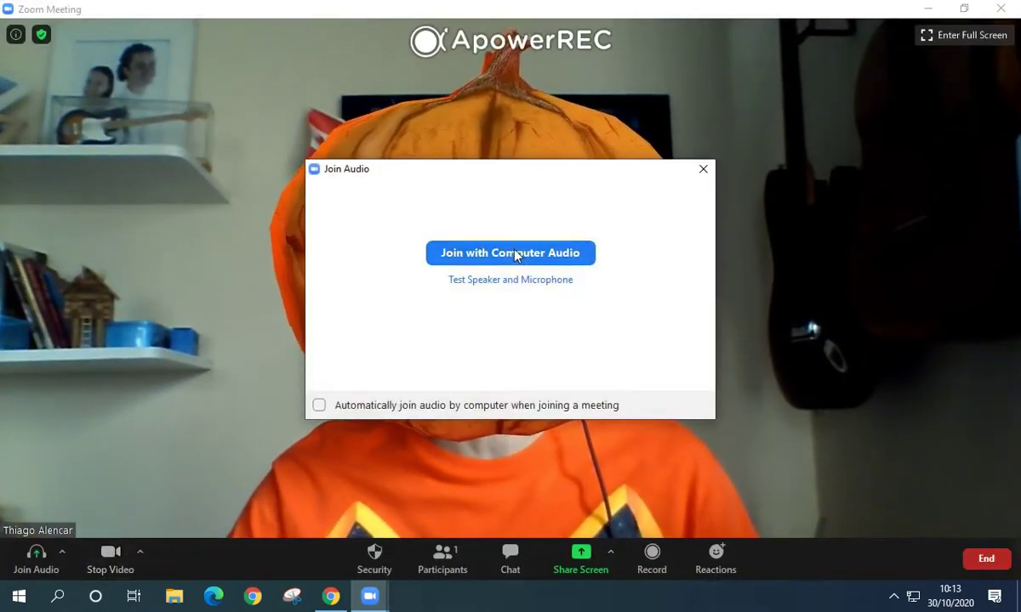
pyautogui.press('Return')
# Step: Choose Snap Camera in the meeting's camera list, then end the meeting for all participants
pyautogui.click(139, 553)
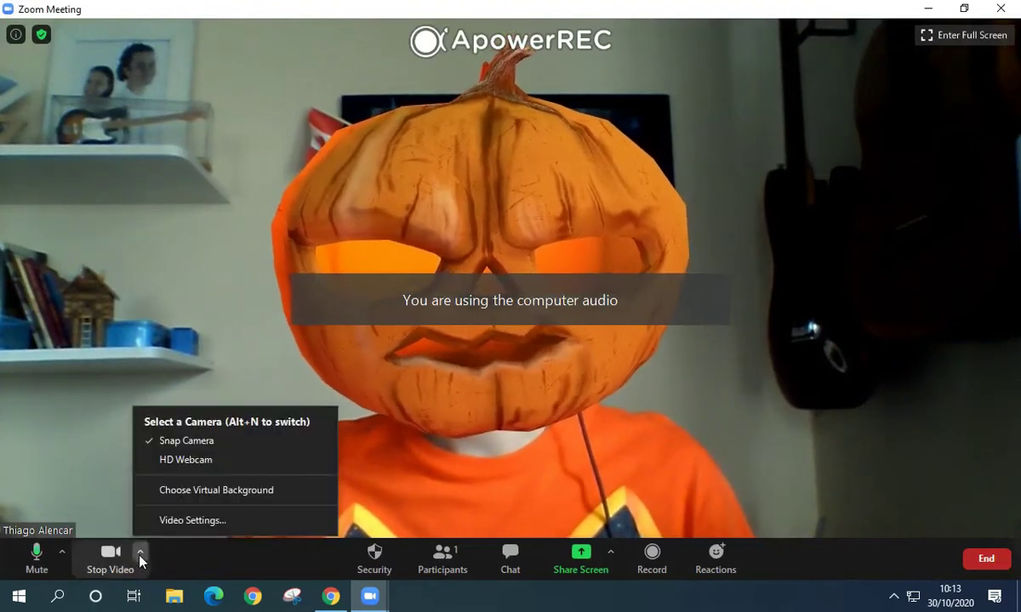
pyautogui.click(217, 442)
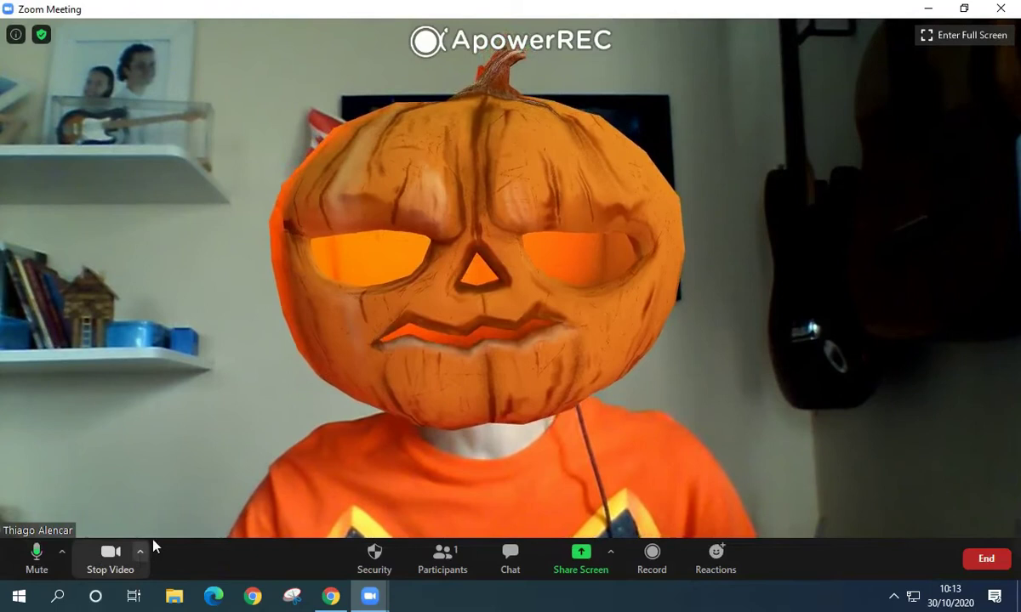
pyautogui.click(991, 572)
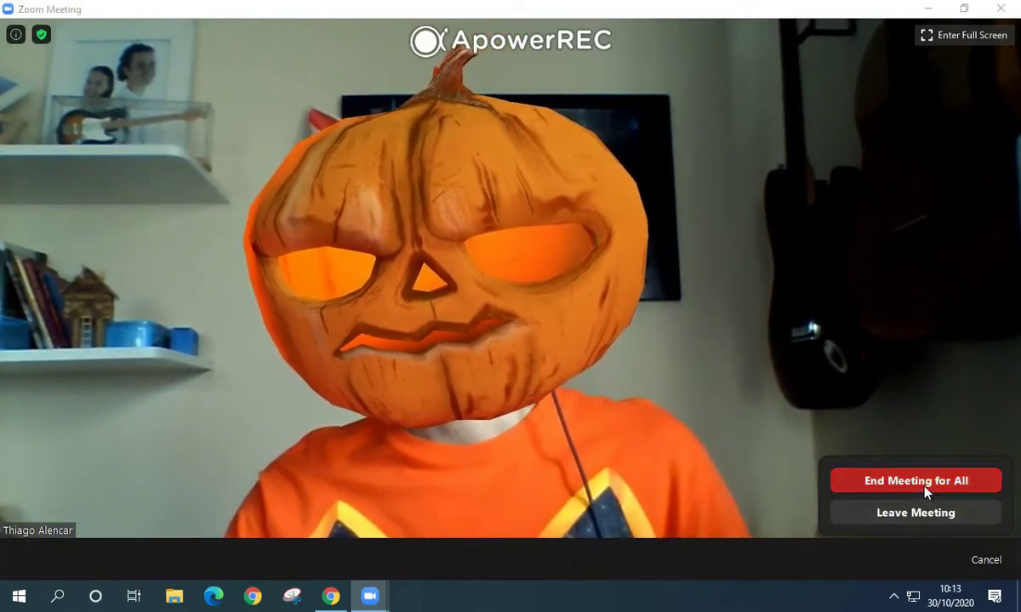
pyautogui.click(923, 485)
# Step: Exit Zoom and quit Snap Camera completely so neither keeps running in the background
pyautogui.click(894, 600)
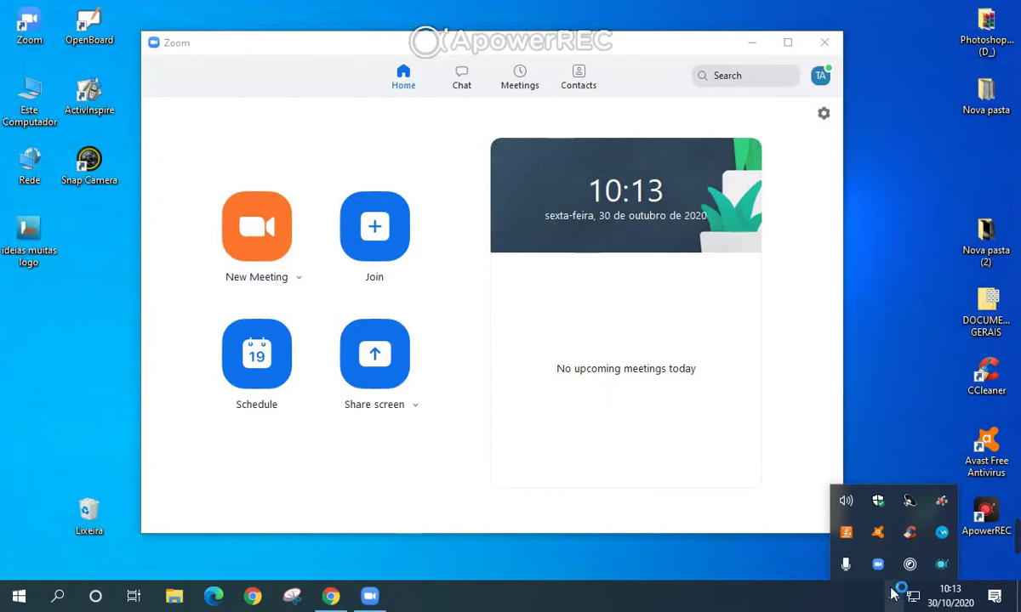
pyautogui.rightClick(879, 567)
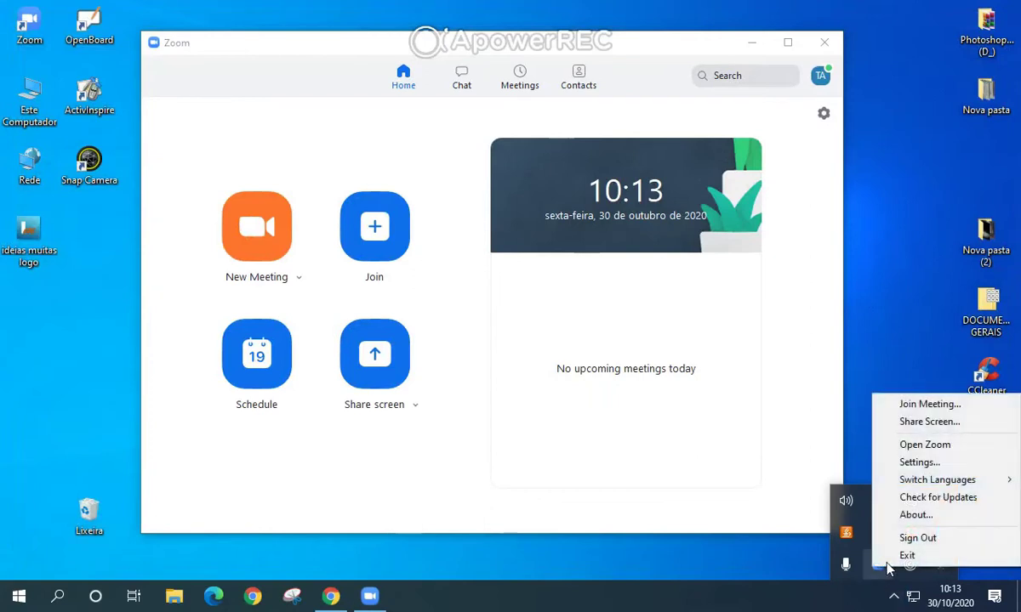
pyautogui.click(904, 552)
pyautogui.rightClick(879, 567)
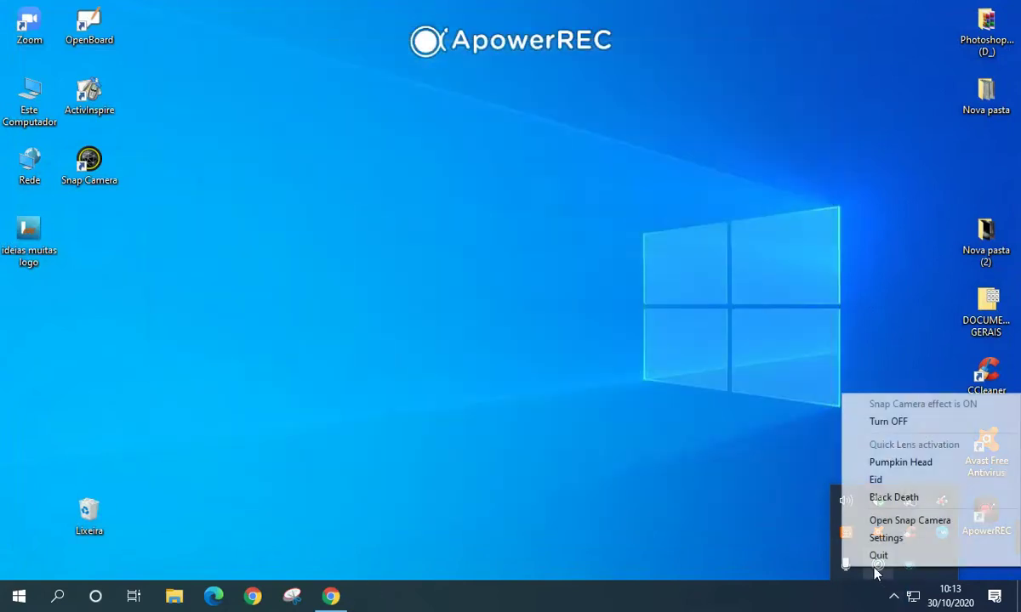
pyautogui.click(882, 560)
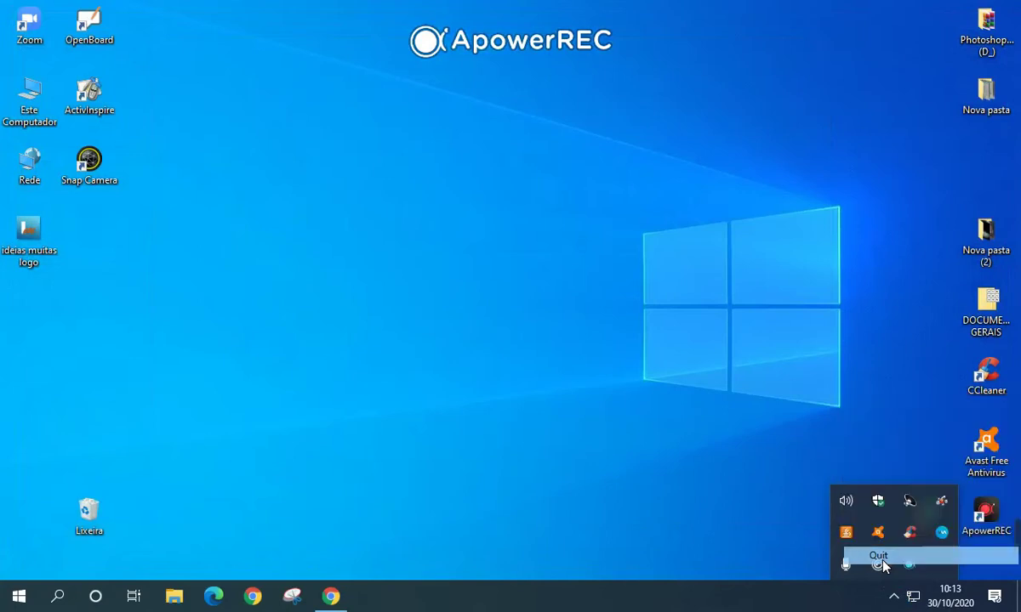
# Step: Relaunch Snap Camera and apply the Pumpkin Head lens from the favourites
pyautogui.click(632, 438)
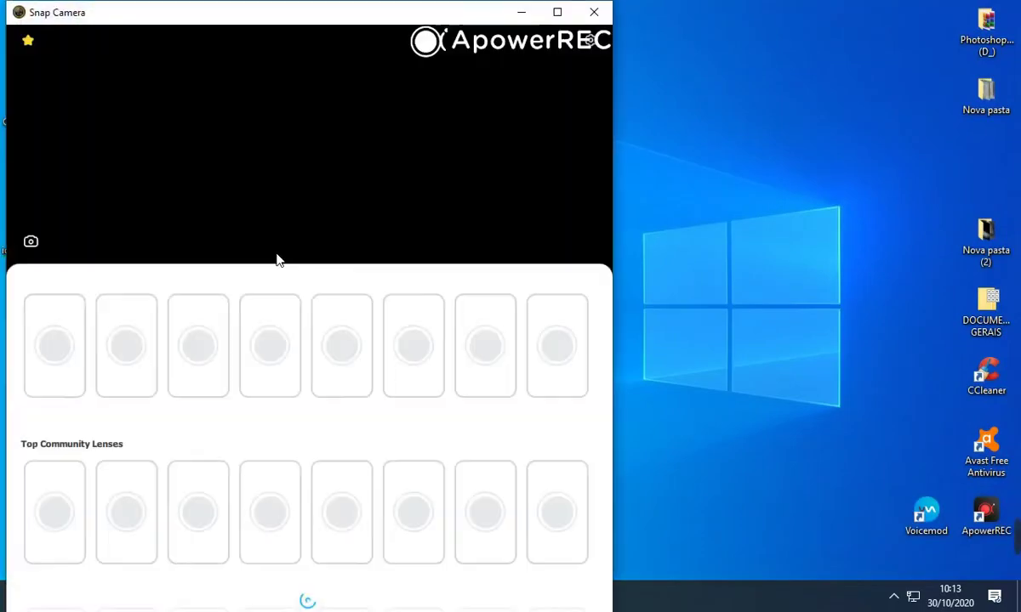
pyautogui.click(28, 40)
pyautogui.click(196, 412)
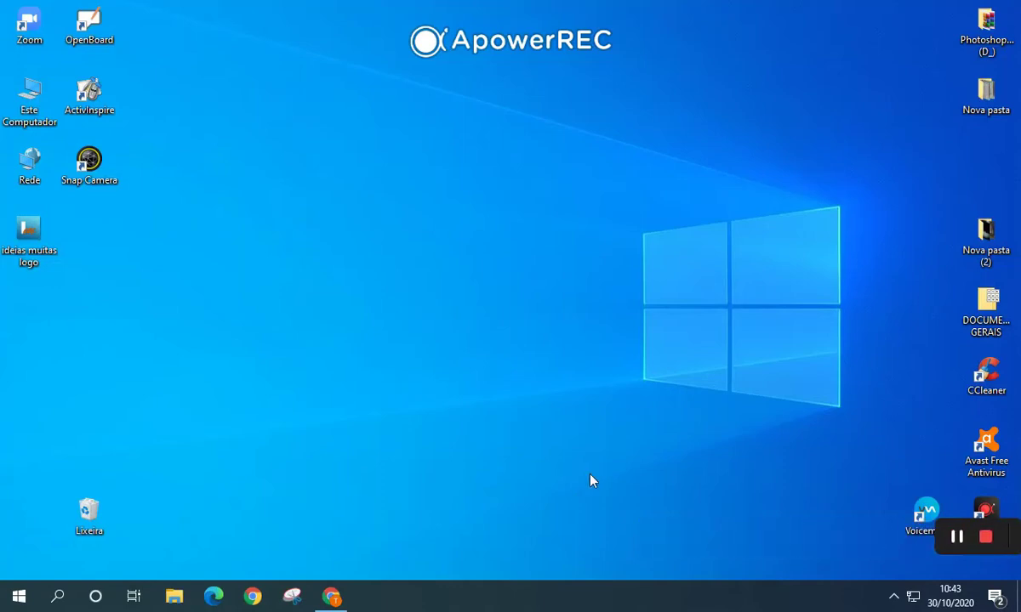
# Step: Check that Snap Camera is running in the background, then switch to Chrome and open a Google Meet meeting
pyautogui.click(893, 598)
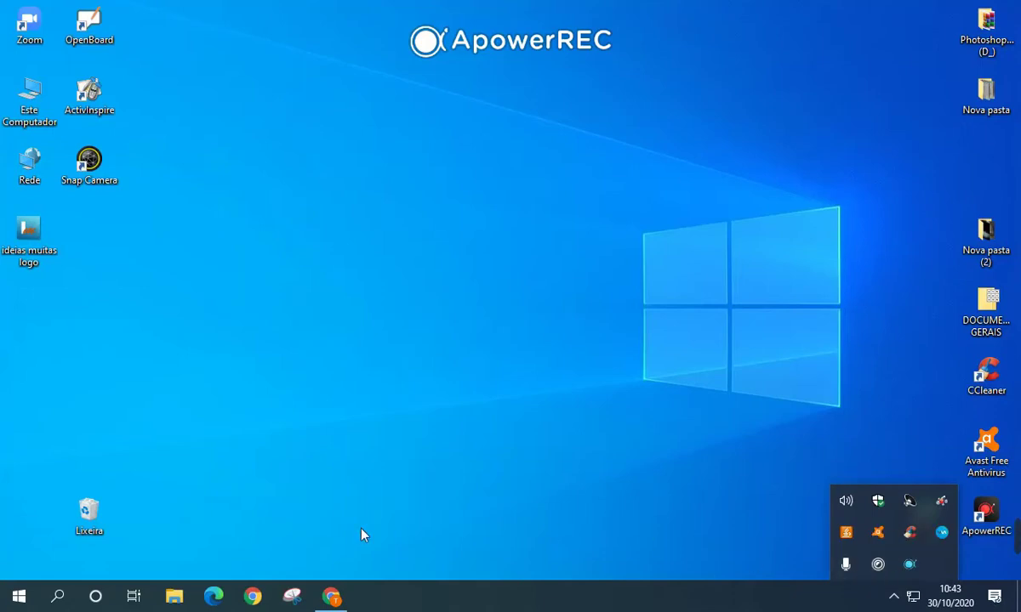
pyautogui.hotkey('alt', 'Tab')
pyautogui.hotkey('alt', 'Tab')
pyautogui.hotkey('alt', 'Tab')
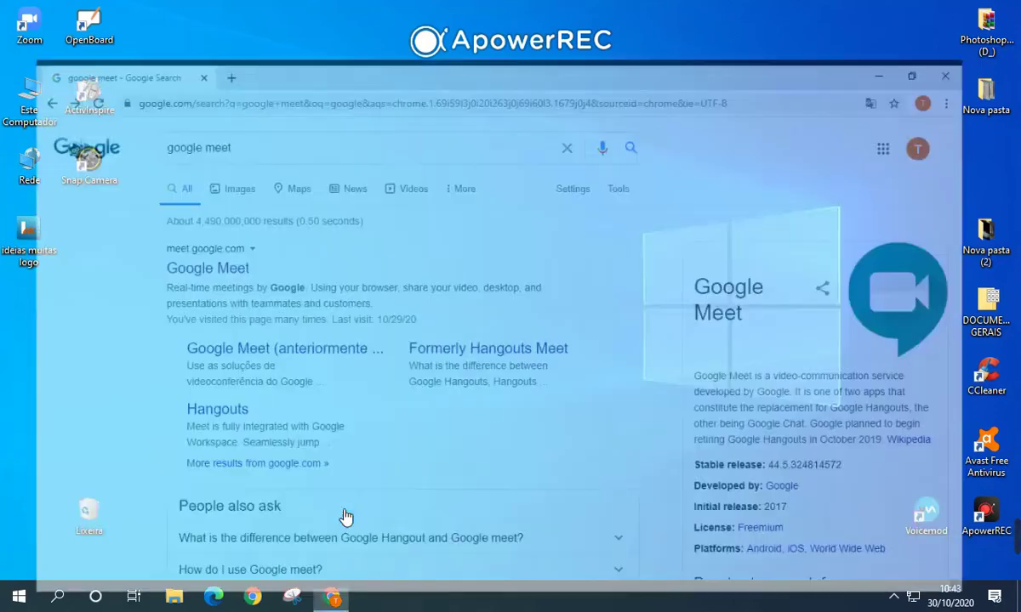
pyautogui.click(181, 223)
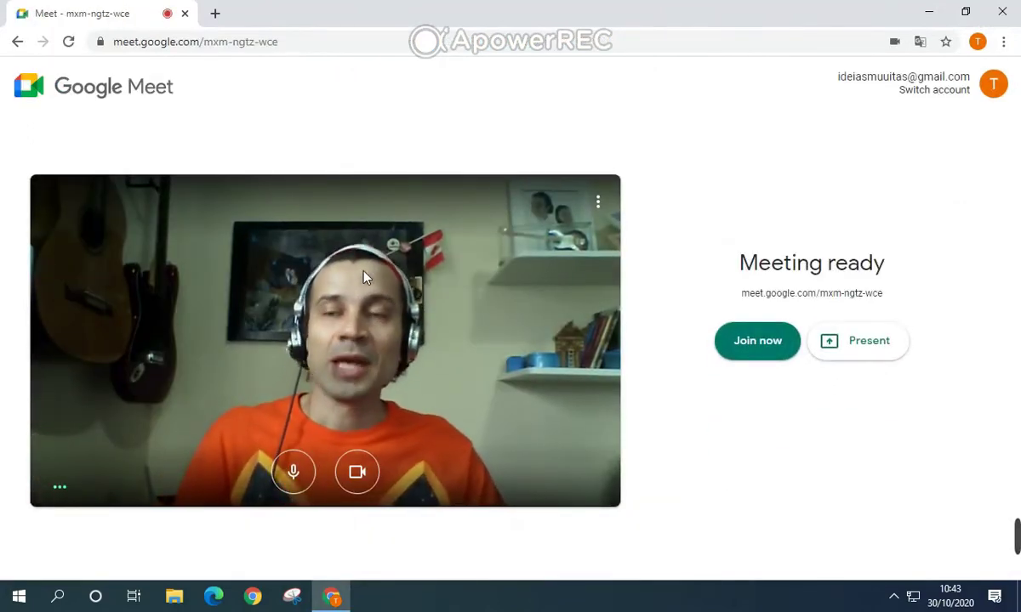
# Step: Review the browser's camera and microphone permissions for the meeting page, then return to the Google Meet home page
pyautogui.click(894, 42)
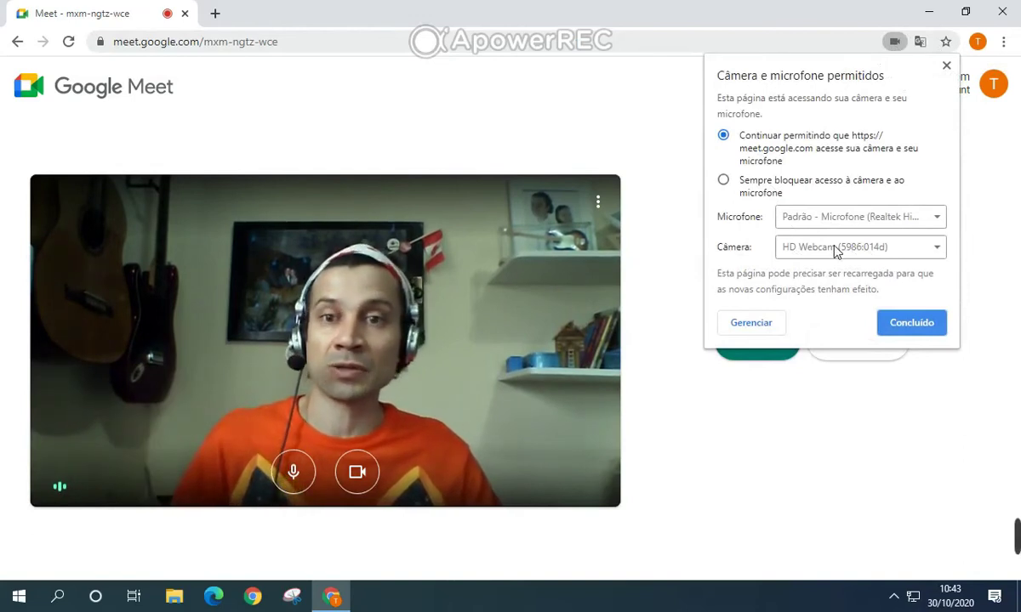
pyautogui.click(946, 66)
pyautogui.click(19, 42)
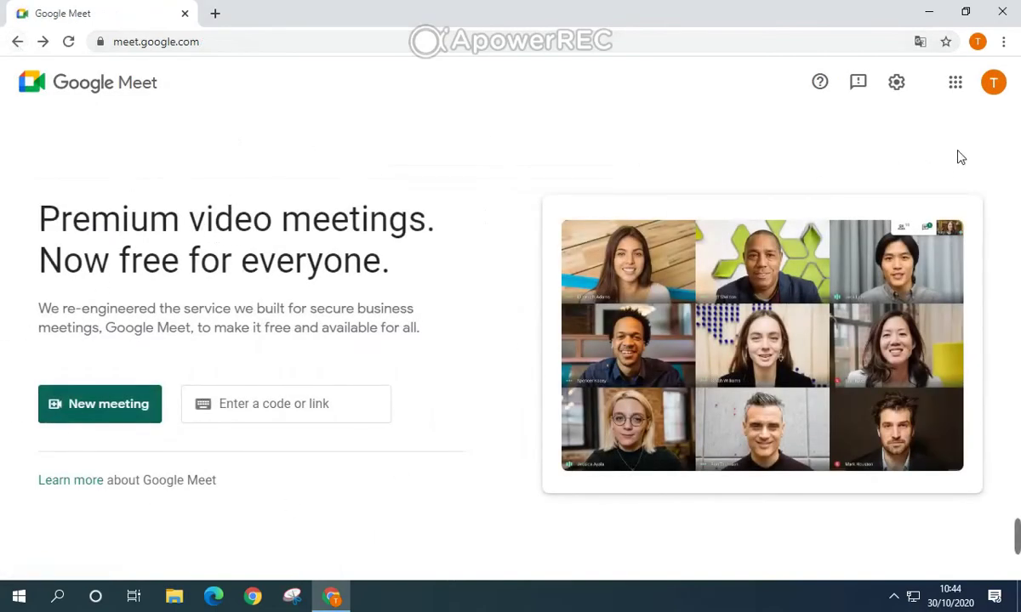
# Step: Set the Google Meet camera to Snap Camera in the video settings and start a new meeting
pyautogui.click(898, 85)
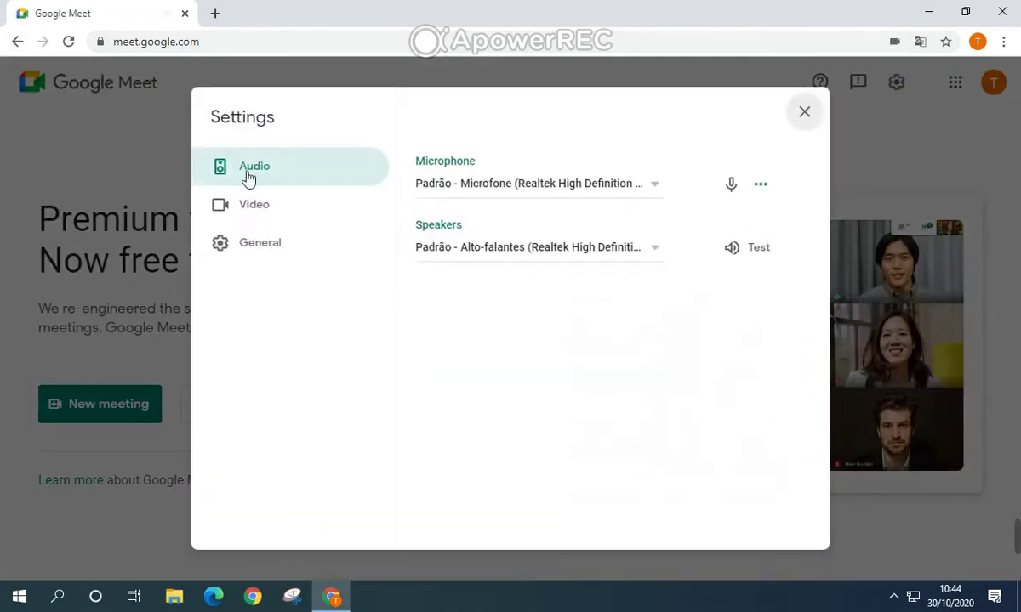
pyautogui.click(251, 213)
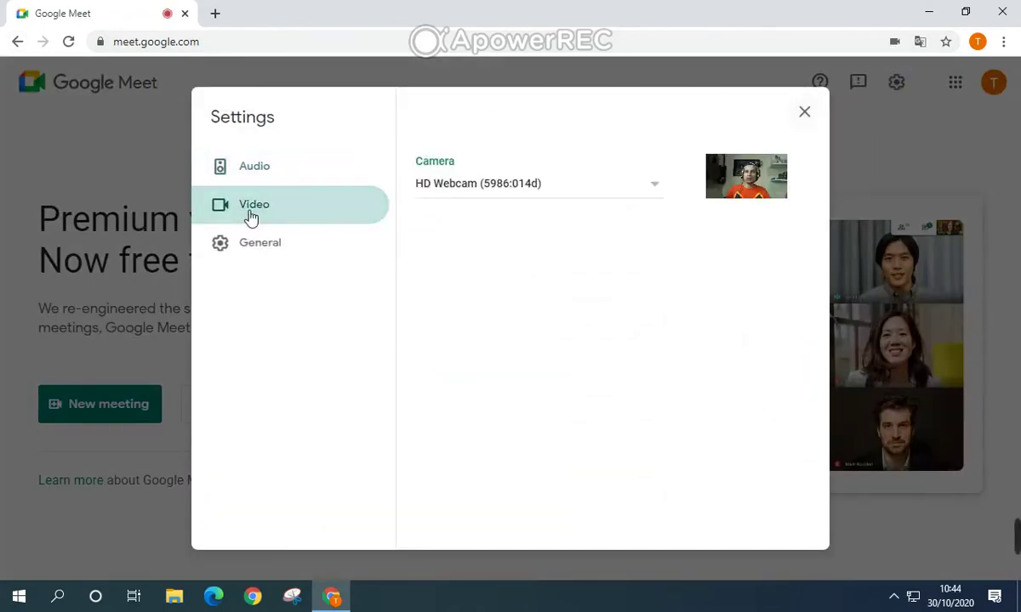
pyautogui.click(663, 194)
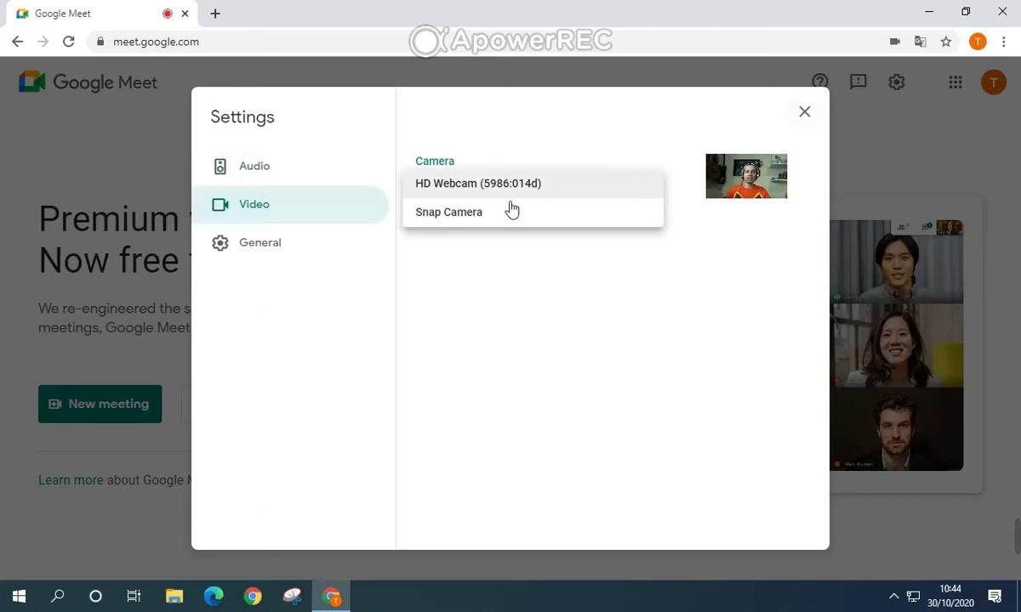
pyautogui.click(482, 214)
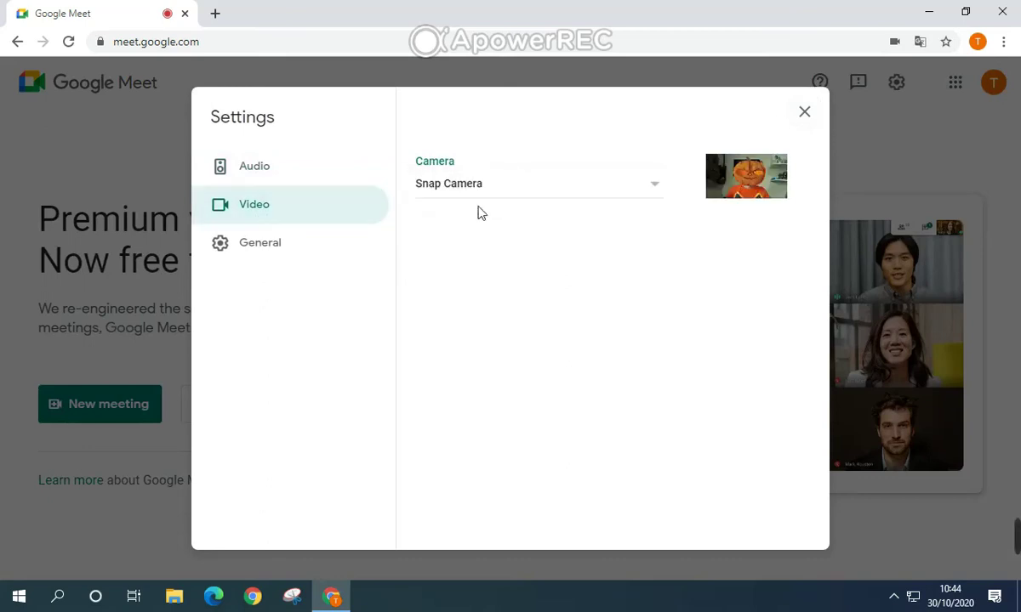
pyautogui.click(802, 114)
pyautogui.click(128, 415)
pyautogui.click(188, 439)
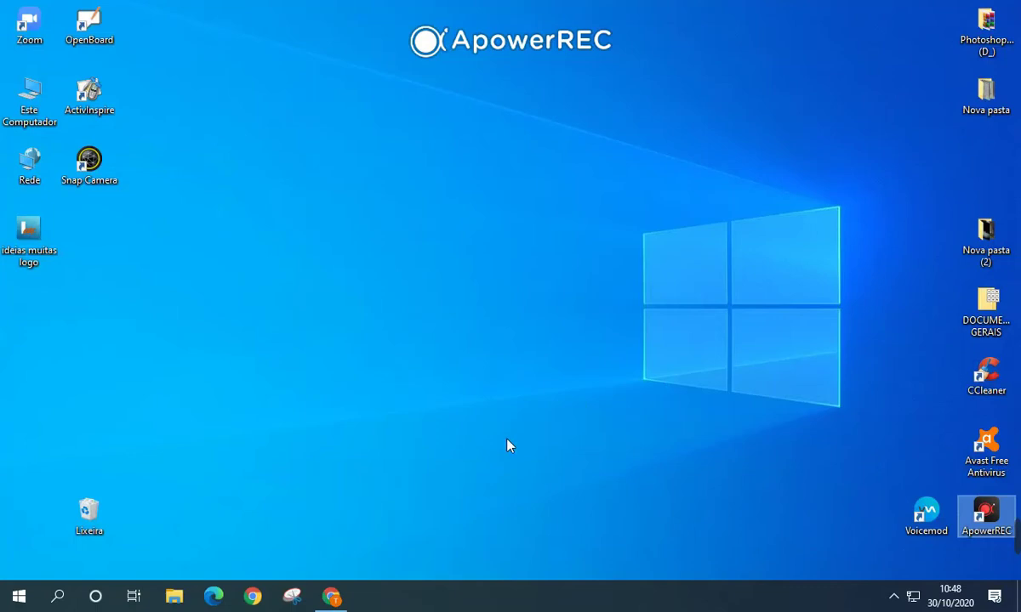
# Step: Switch to the 8x8 Meet window in Chrome and select Snap Camera as the meeting's video source
pyautogui.moveTo(345, 605)
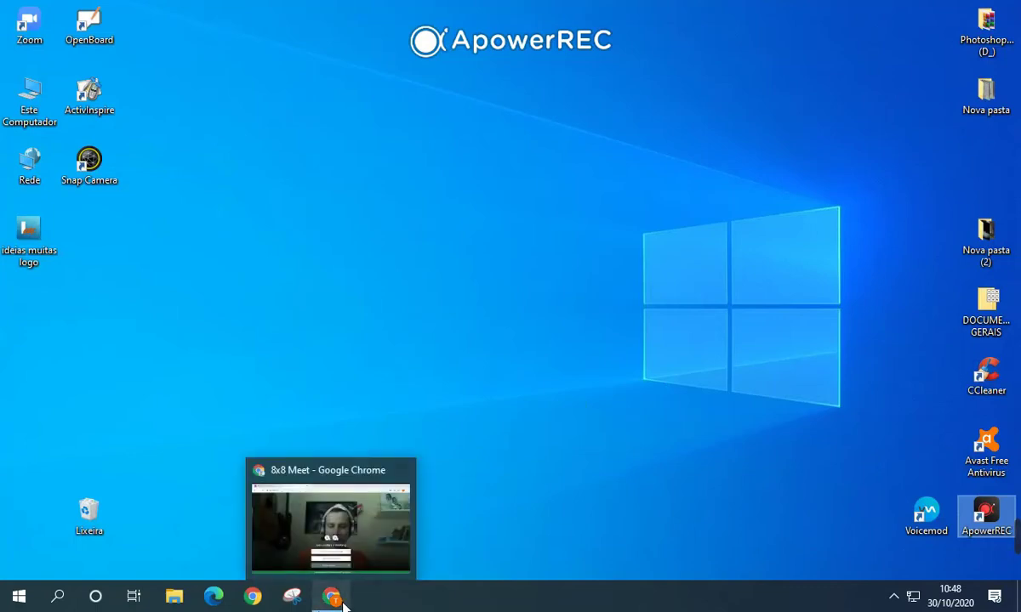
pyautogui.click(327, 507)
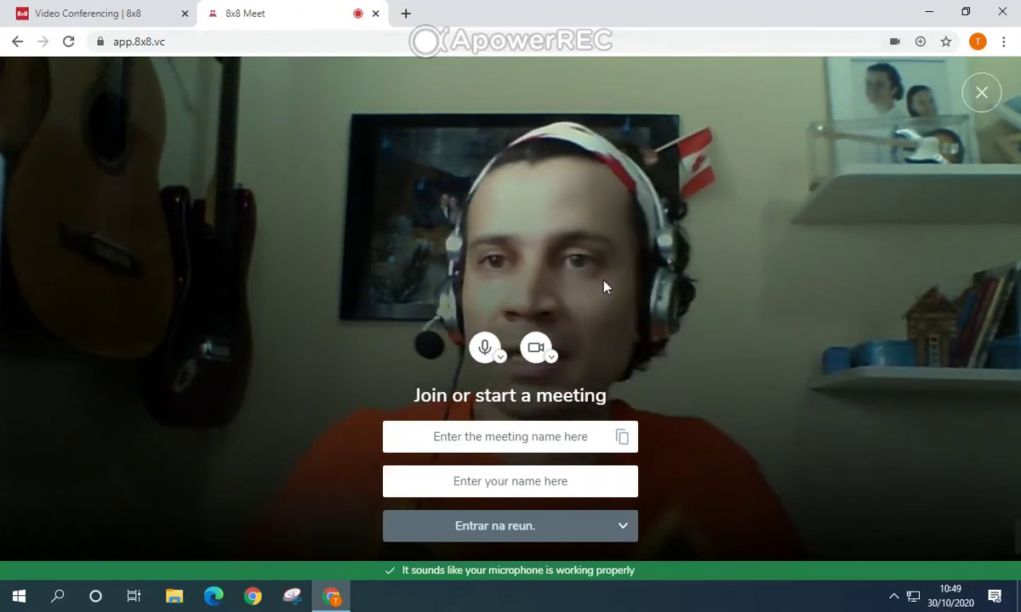
pyautogui.click(551, 356)
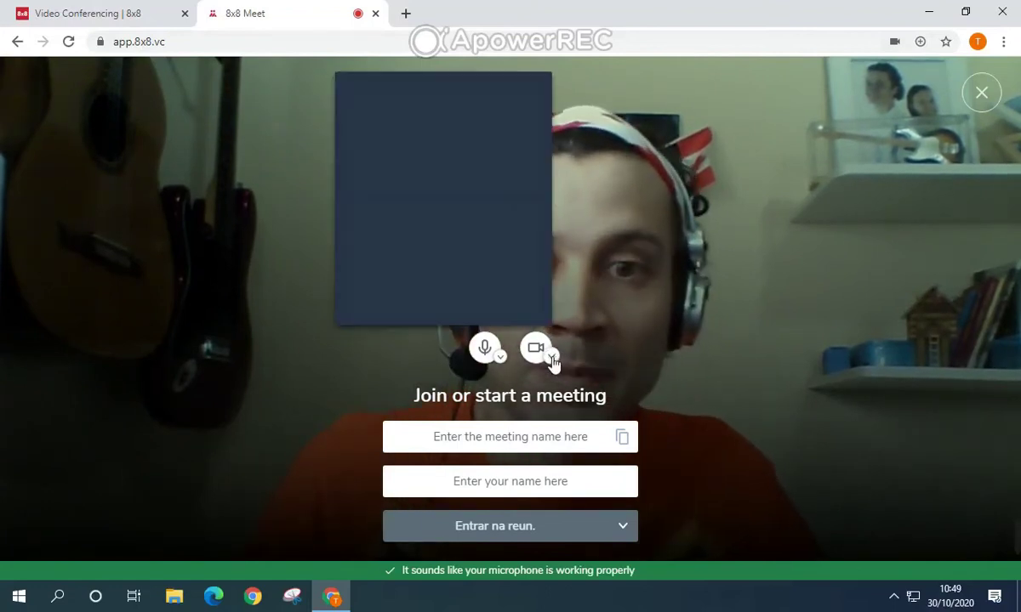
pyautogui.click(451, 138)
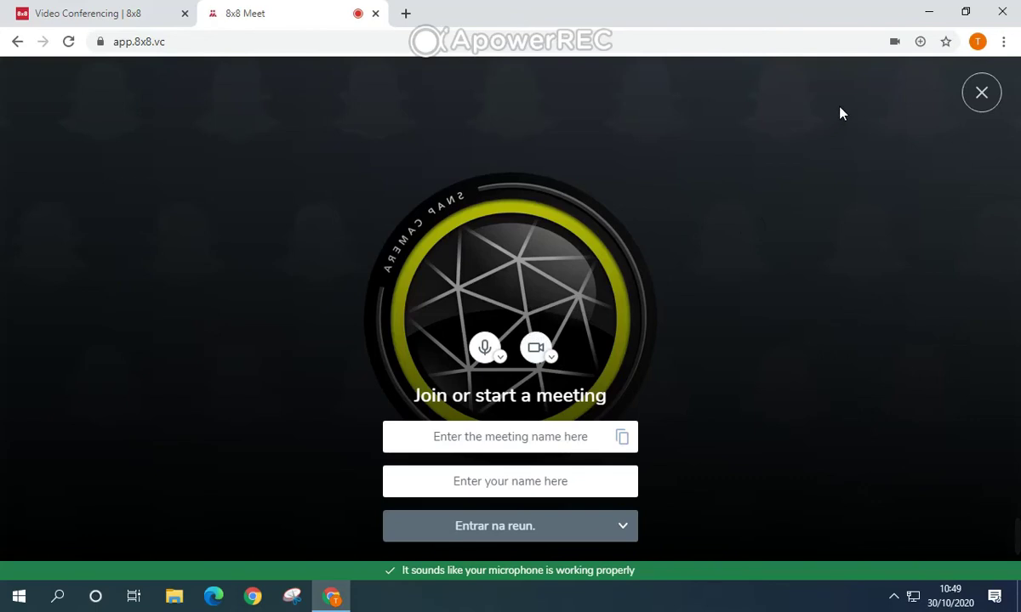
# Step: Set Chrome's default camera to Snap Camera in the site permission settings, then return to the 8x8 Meet page
pyautogui.click(894, 43)
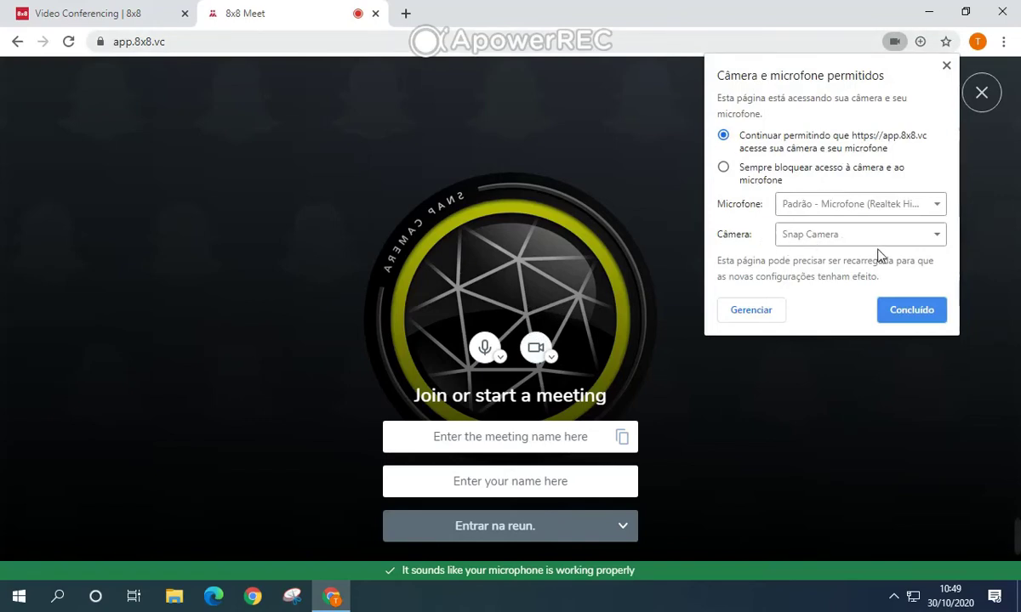
pyautogui.click(762, 317)
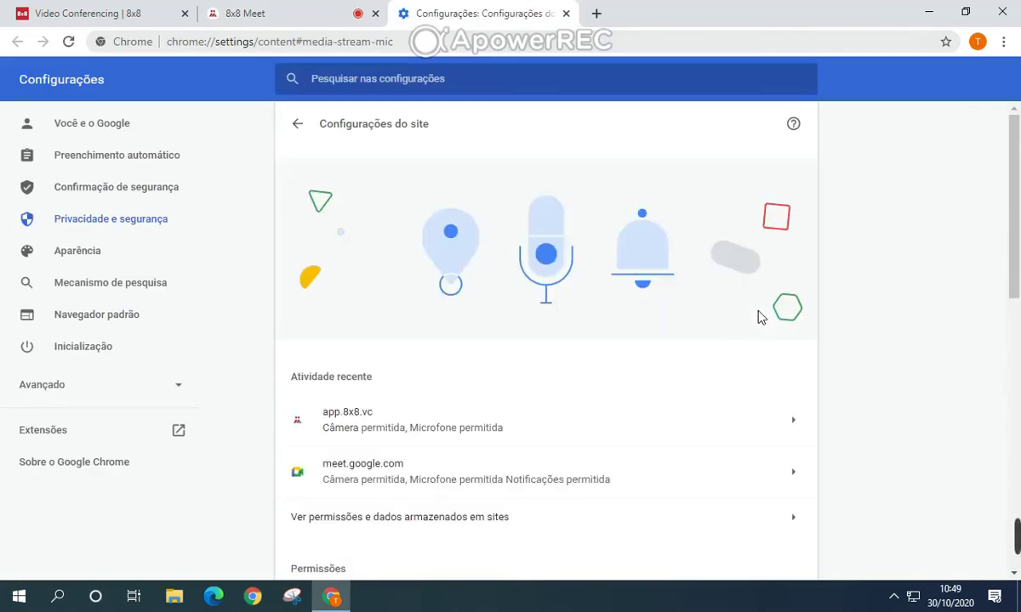
pyautogui.scroll(-4, 672, 323)
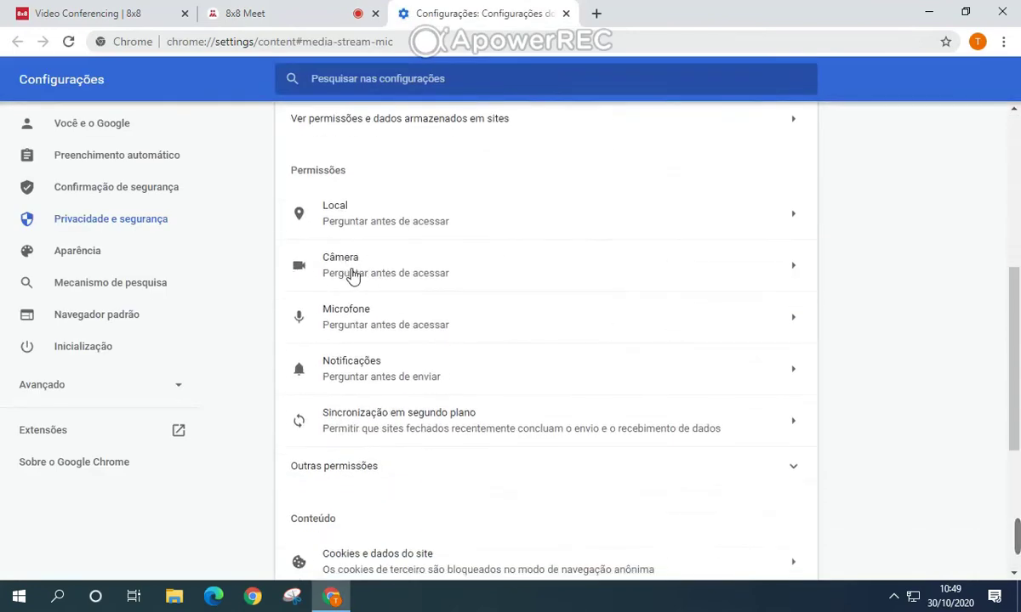
pyautogui.click(798, 274)
pyautogui.click(429, 188)
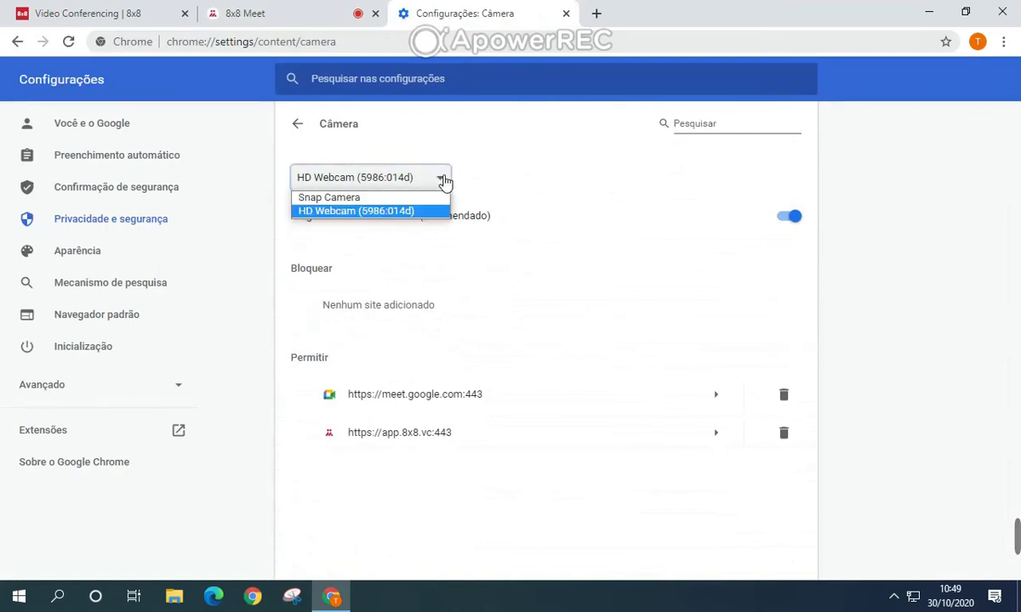
pyautogui.click(323, 198)
pyautogui.click(842, 350)
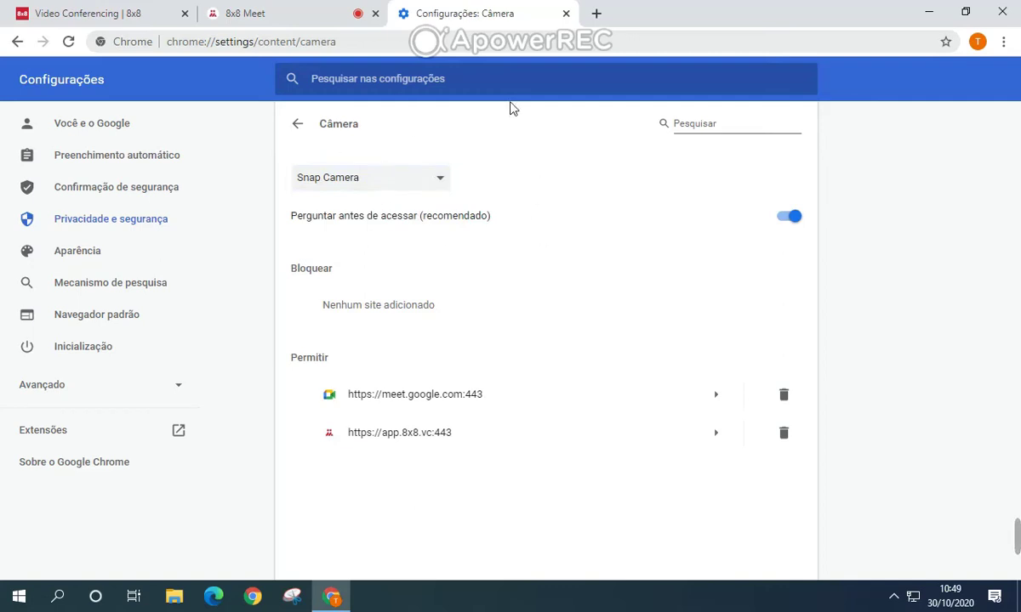
pyautogui.click(566, 14)
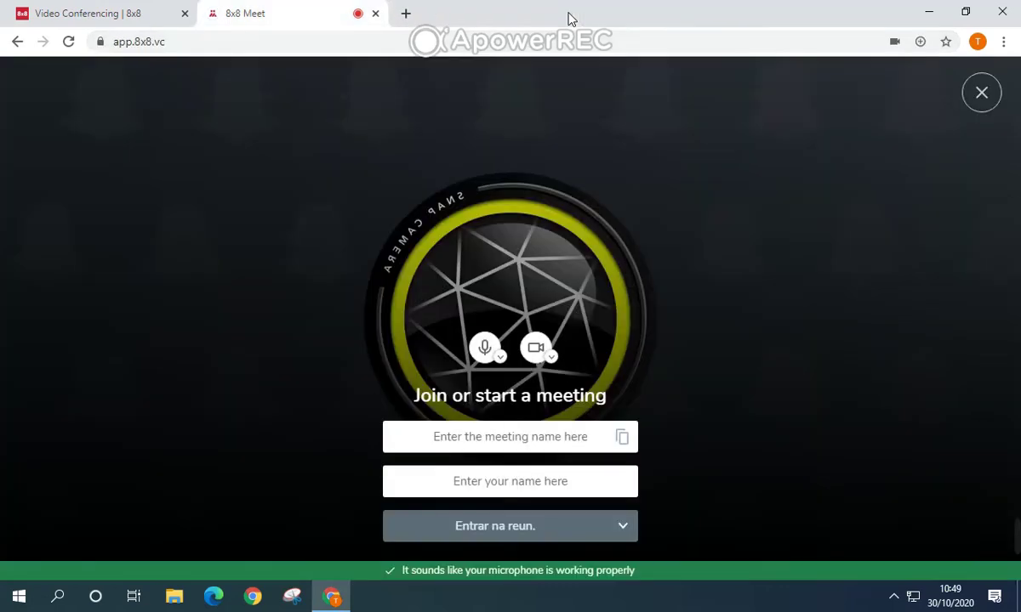
# Step: Close the 8x8 Meet browser window and quit Snap Camera running in the background
pyautogui.click(375, 14)
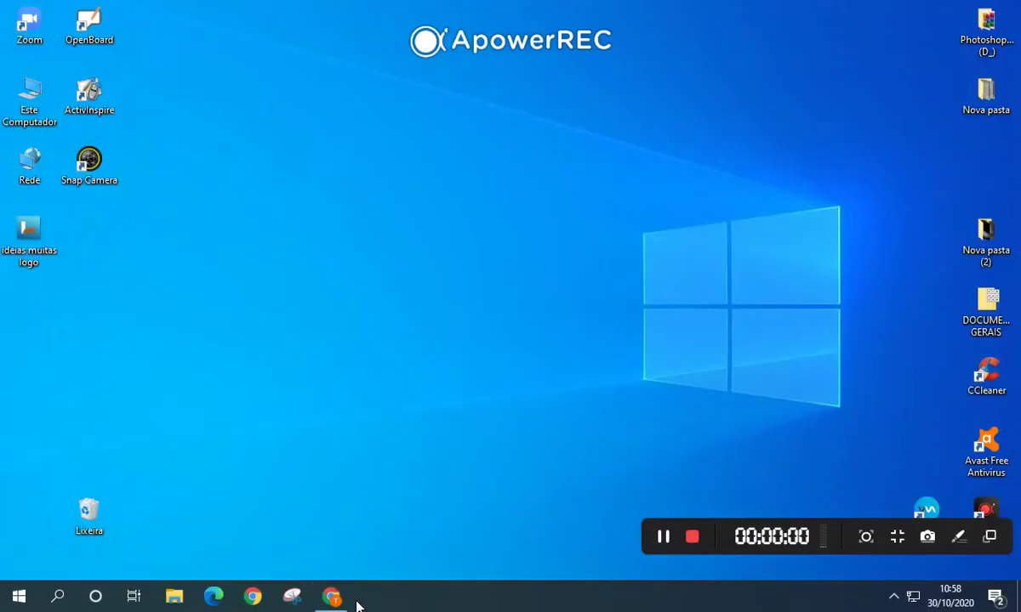
pyautogui.click(330, 598)
pyautogui.click(1002, 12)
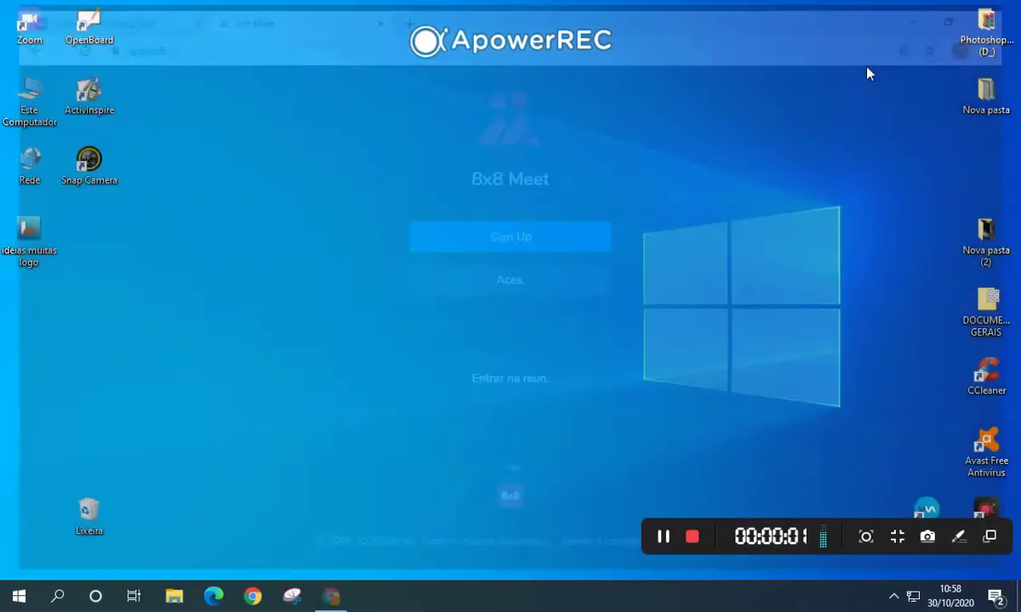
pyautogui.click(893, 598)
pyautogui.rightClick(876, 565)
pyautogui.click(876, 562)
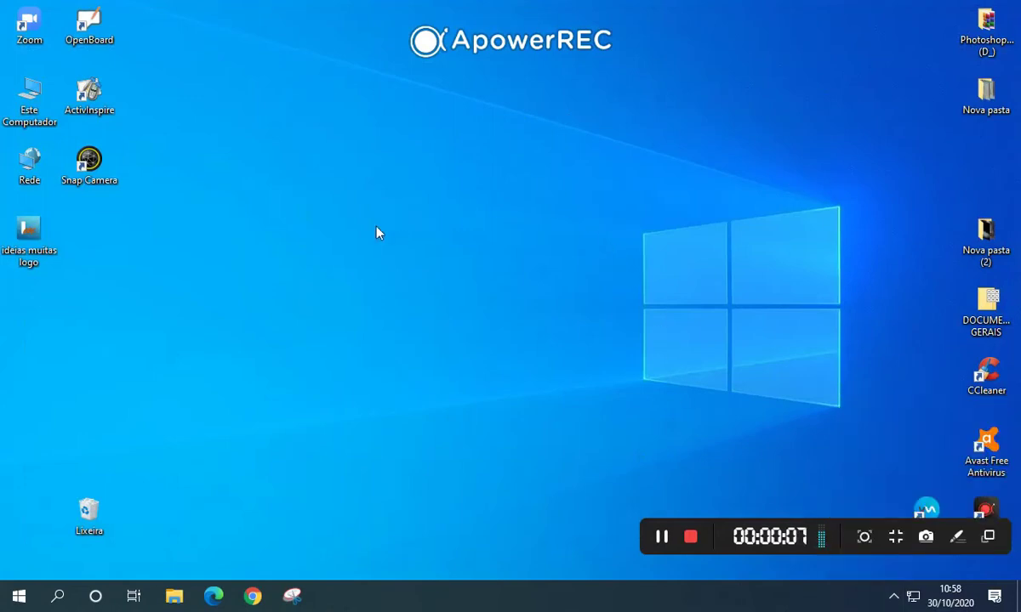
# Step: Reopen Snap Camera despite the GPU warning and apply the Pumpkin Head lens from the favourites
pyautogui.doubleClick(110, 177)
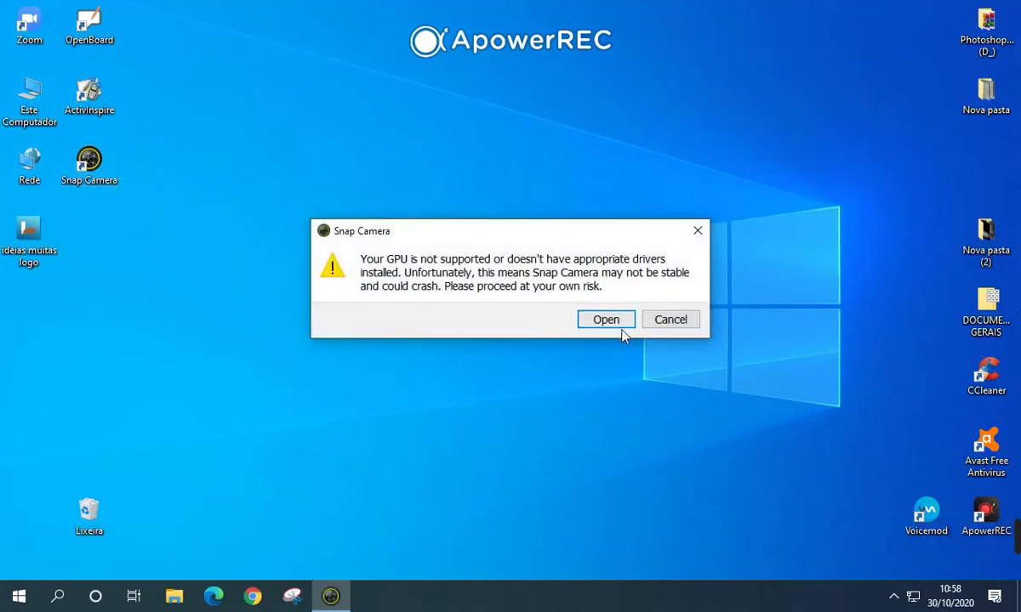
pyautogui.click(619, 326)
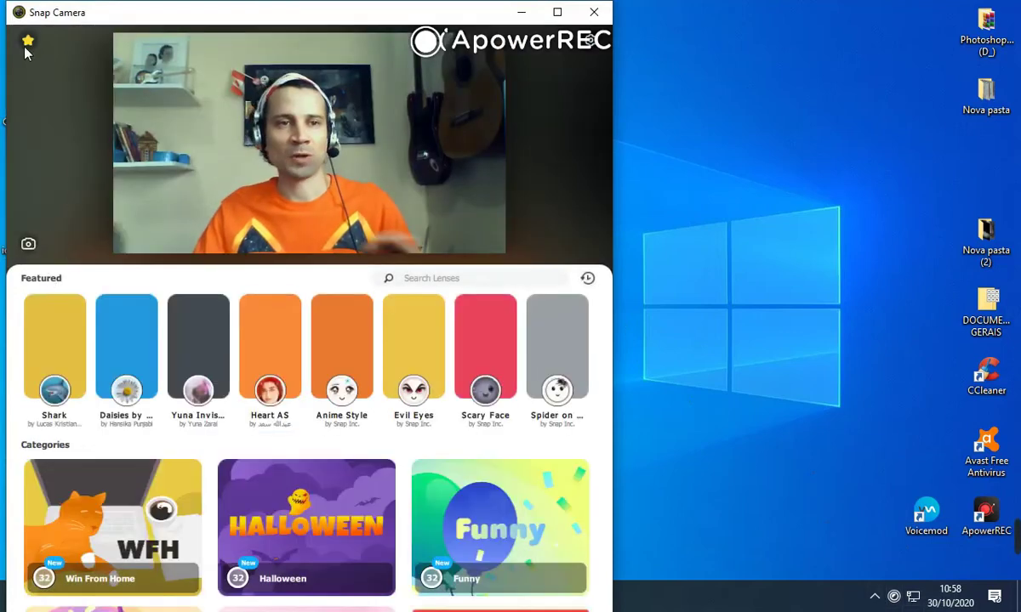
pyautogui.click(27, 40)
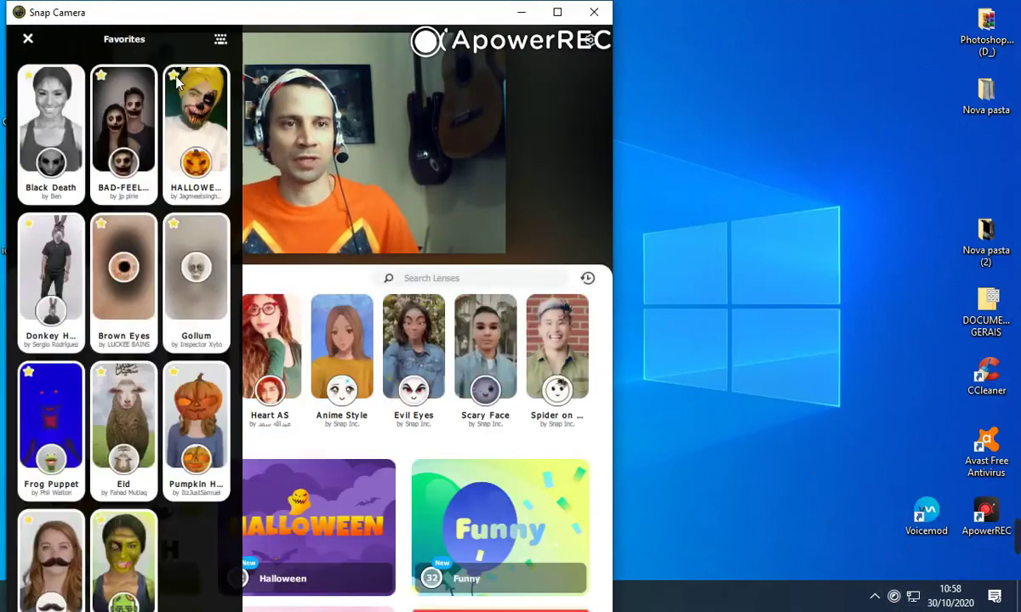
pyautogui.click(197, 421)
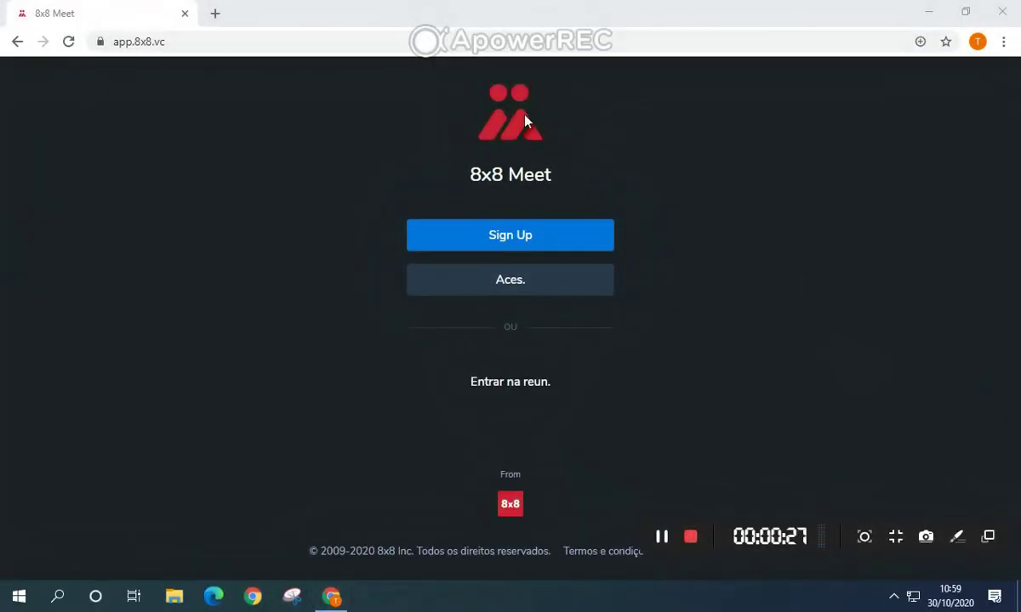
# Step: Open the join-a-meeting page of 8x8 Meet in Chrome and turn off the Snap Camera effect
pyautogui.click(531, 390)
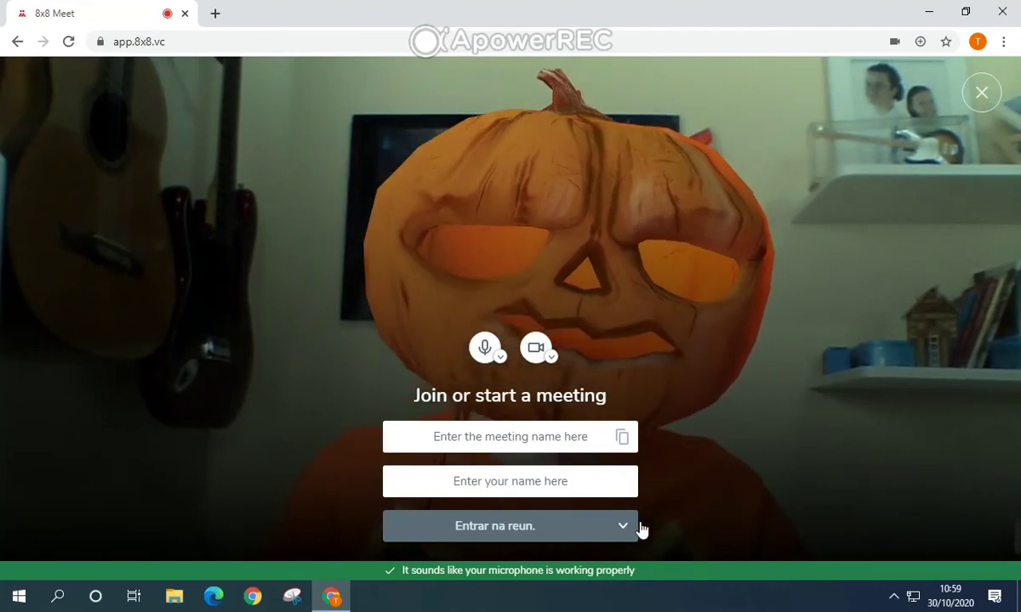
pyautogui.click(893, 596)
pyautogui.rightClick(880, 567)
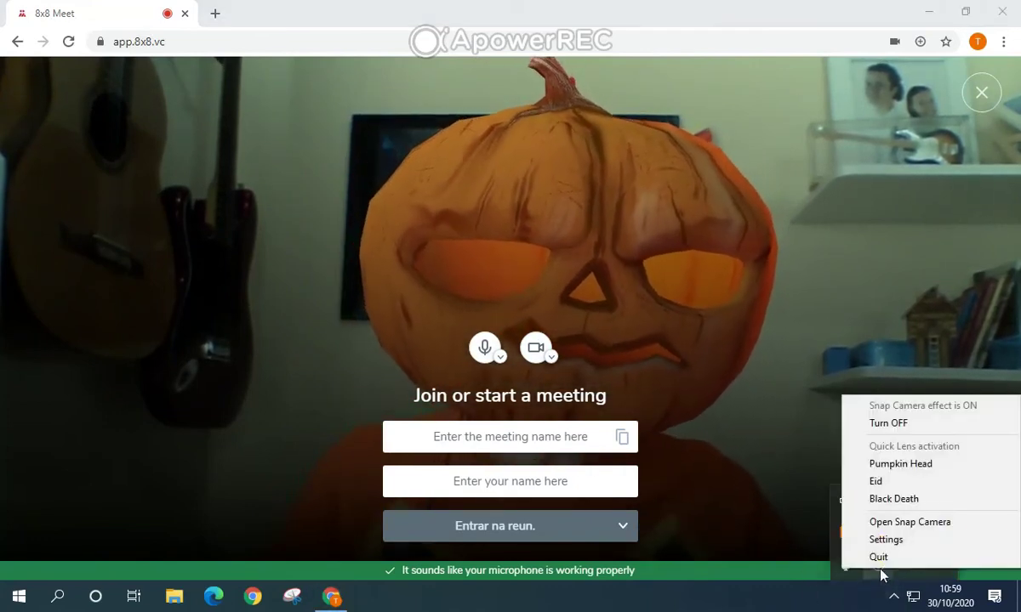
pyautogui.click(899, 425)
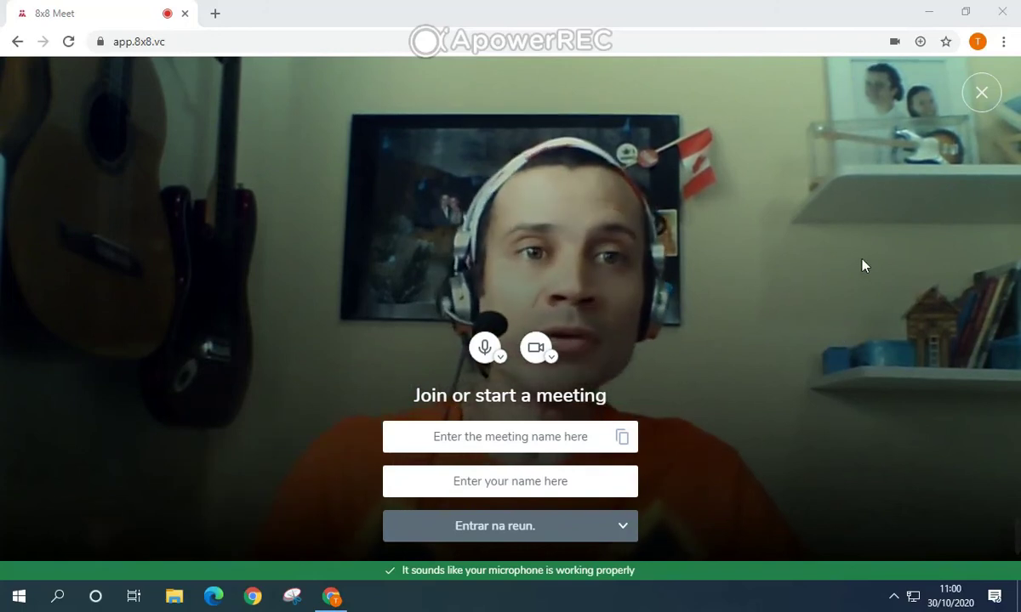
# Step: Set Chrome's default camera to HD Webcam (5986:014d) in the site permission settings and return to 8x8 Meet
pyautogui.click(898, 42)
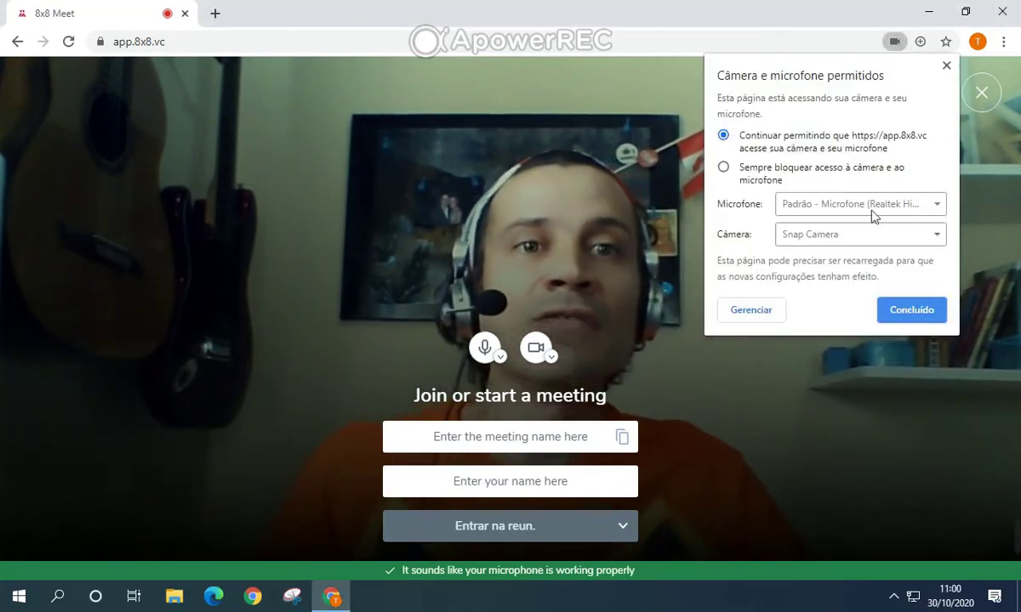
pyautogui.click(757, 312)
pyautogui.scroll(-5, 520, 299)
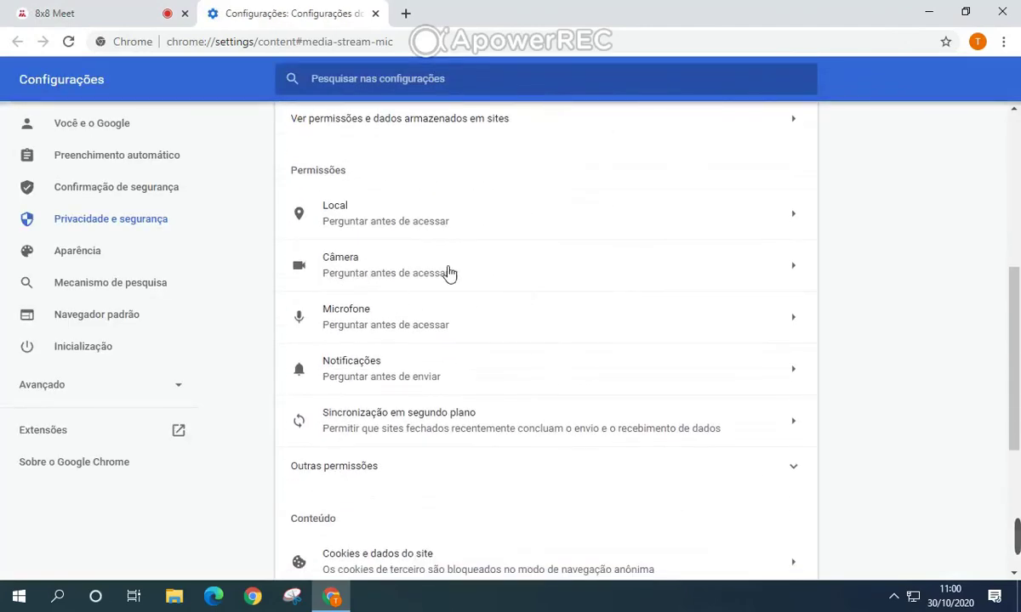
pyautogui.click(798, 271)
pyautogui.click(437, 185)
pyautogui.click(392, 214)
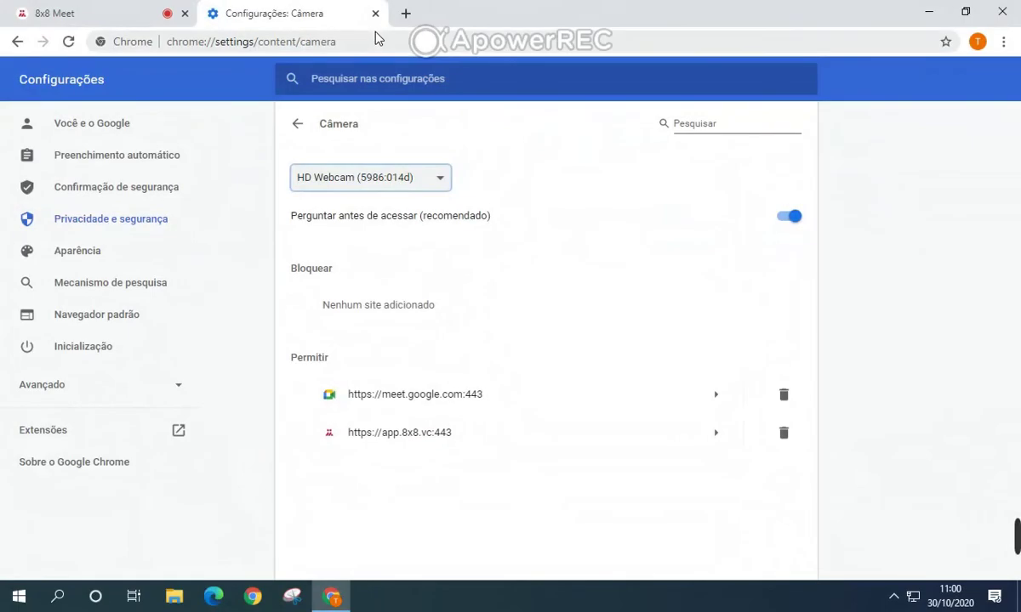
pyautogui.click(375, 15)
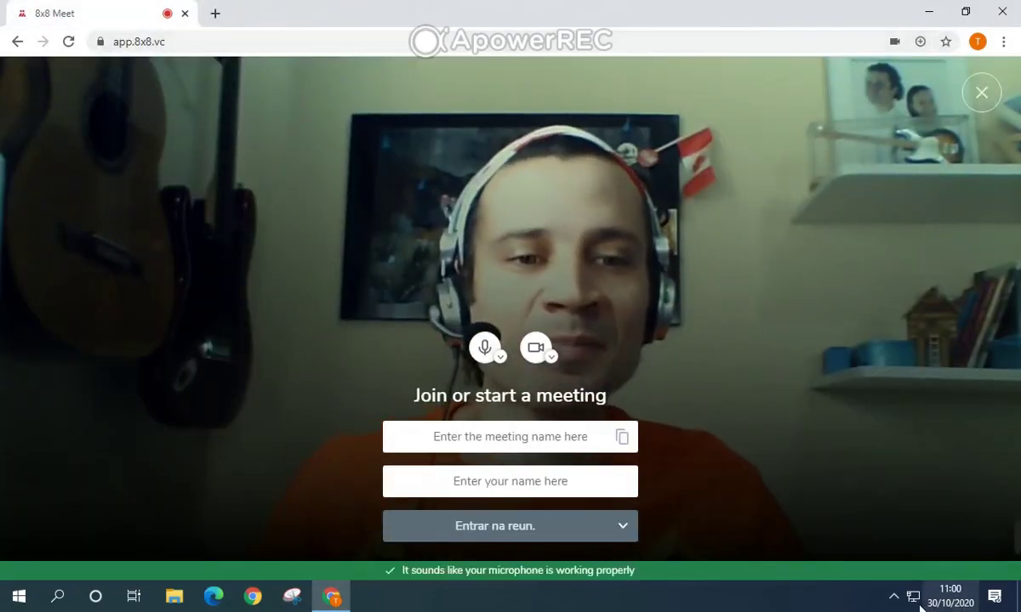
pyautogui.moveTo(850, 557)
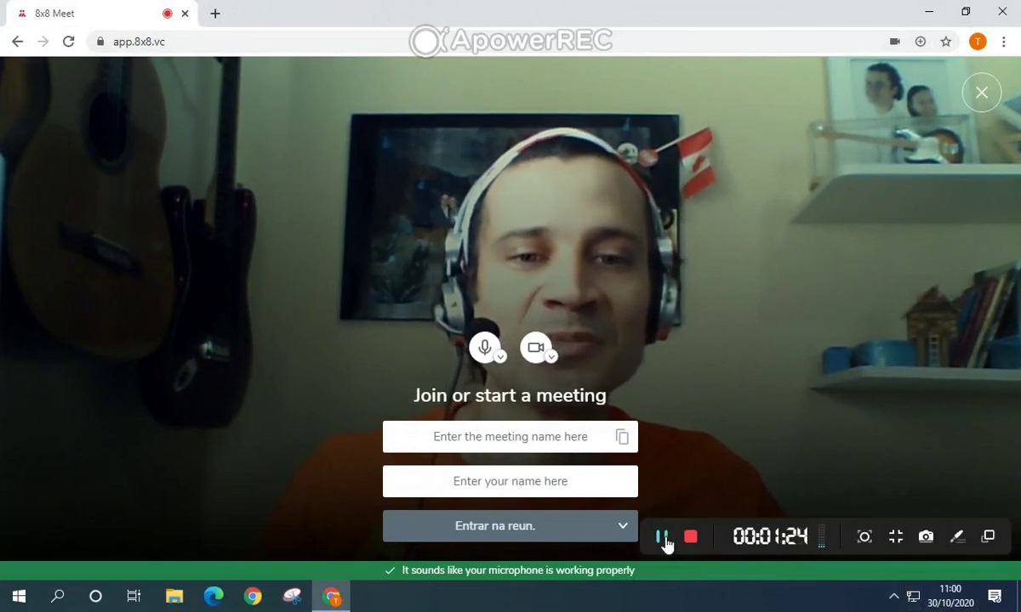